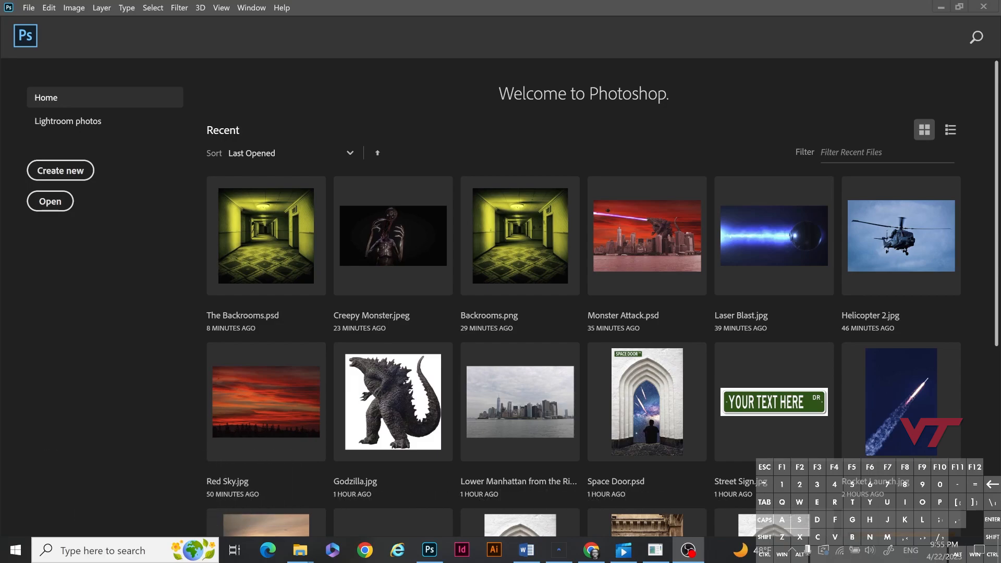
Switch to File Explorer and view the eight Fort Sewall View photos in the Resources folder one after another
left_click(300, 550)
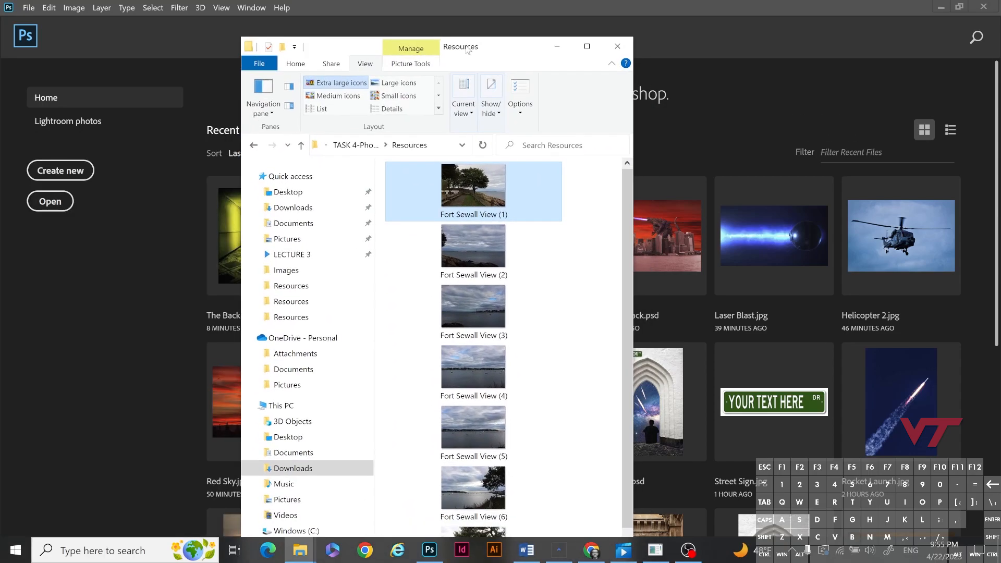
double_click(468, 49)
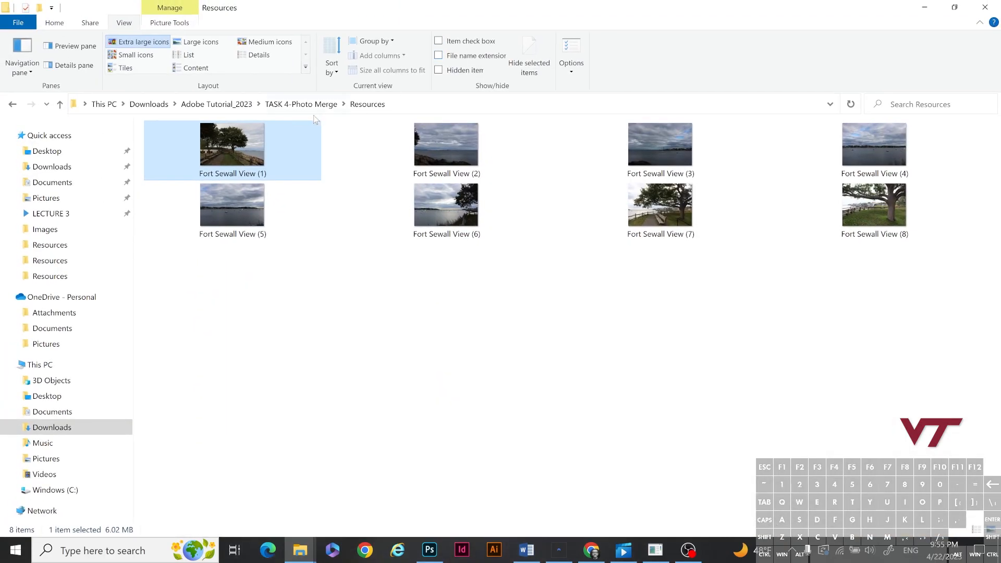
double_click(237, 148)
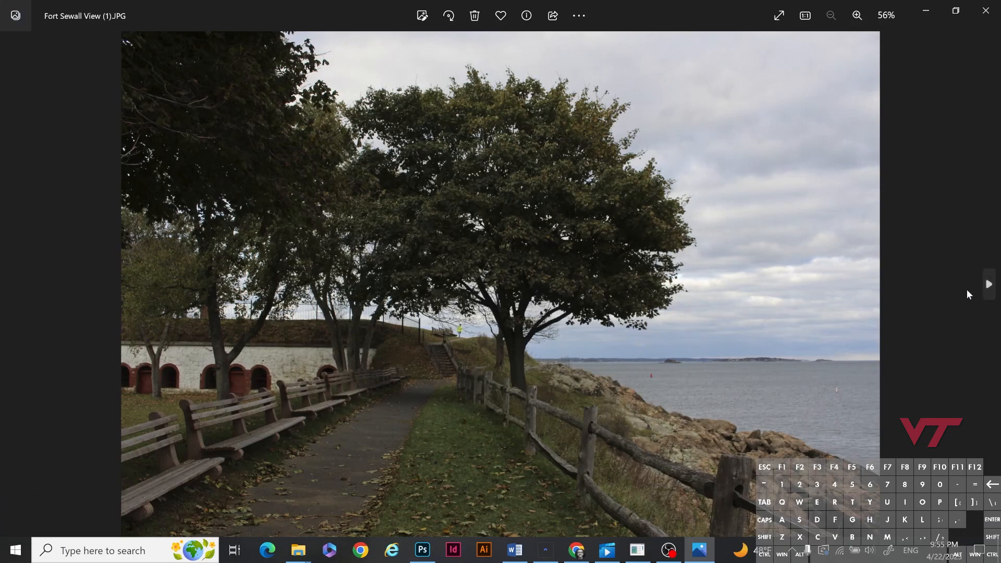
left_click(987, 285)
left_click(986, 289)
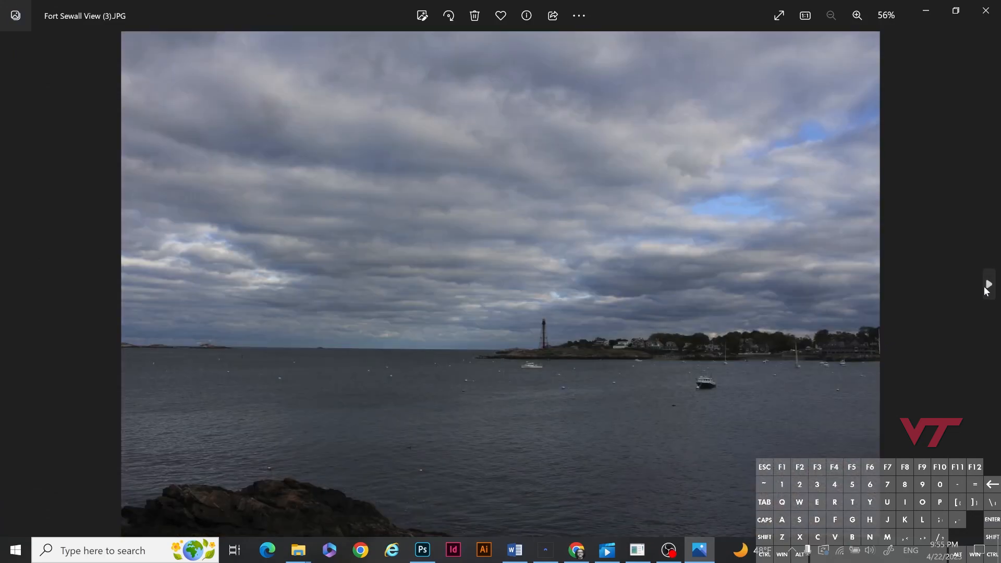
left_click(986, 290)
left_click(986, 290)
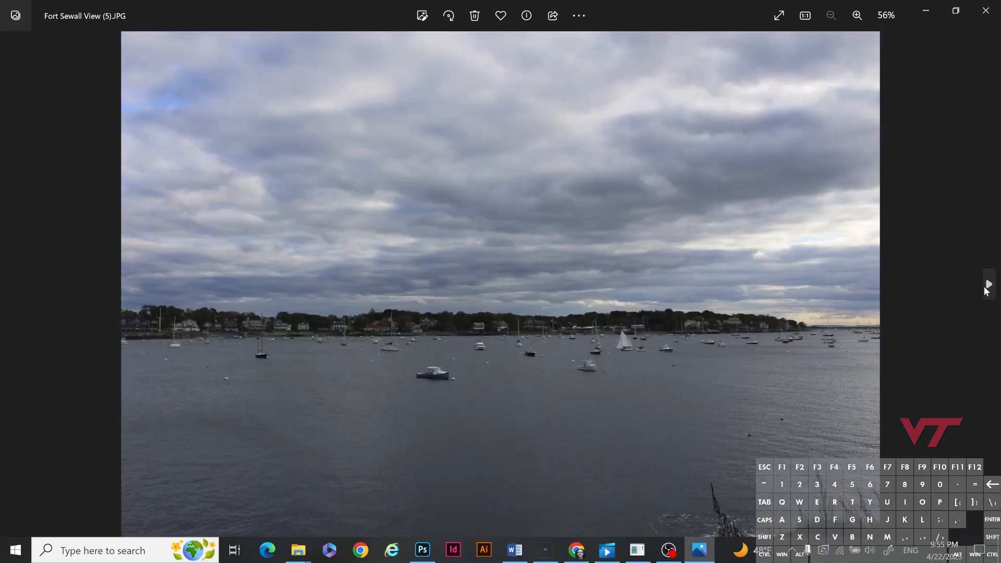
left_click(986, 290)
left_click(987, 290)
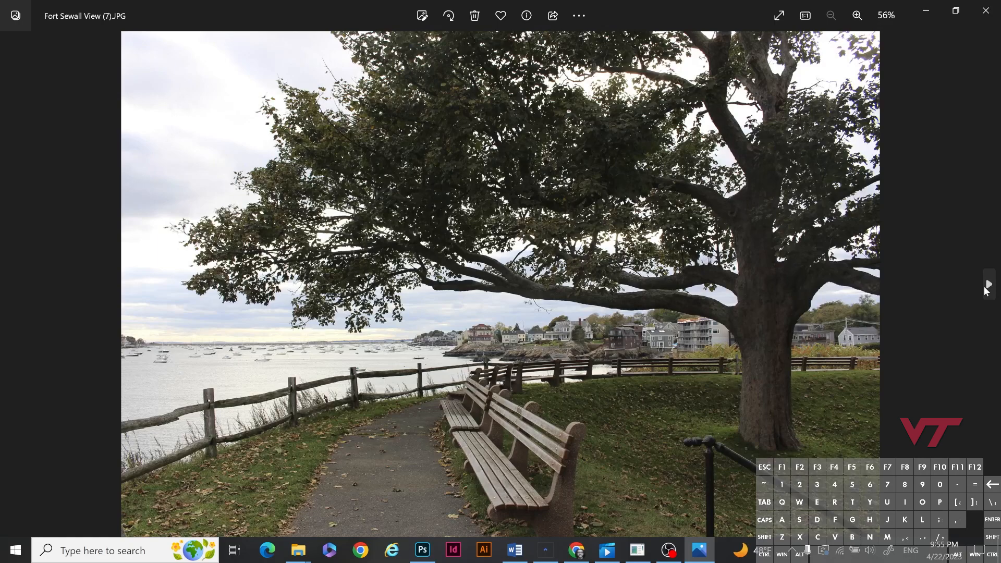
left_click(986, 289)
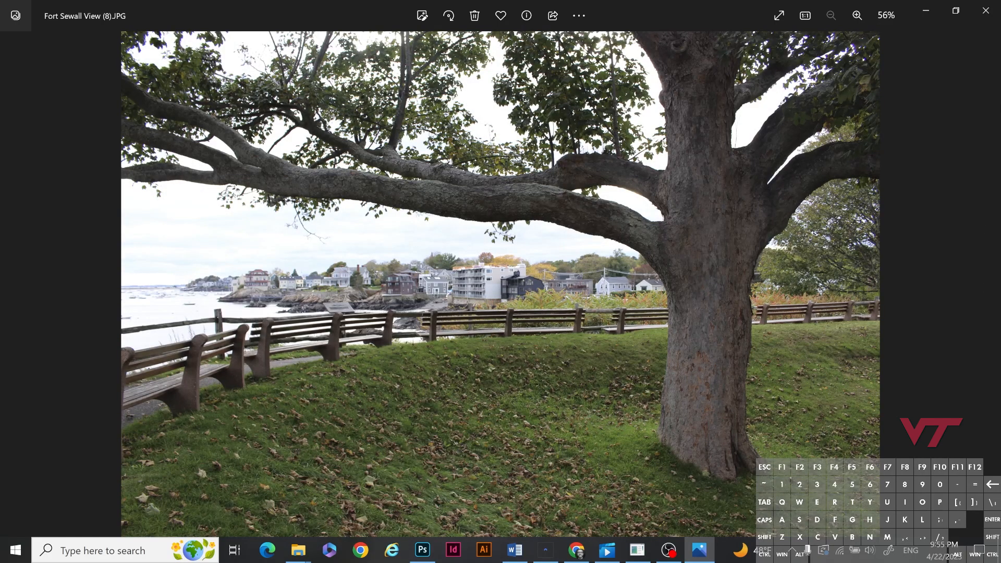
left_click(991, 16)
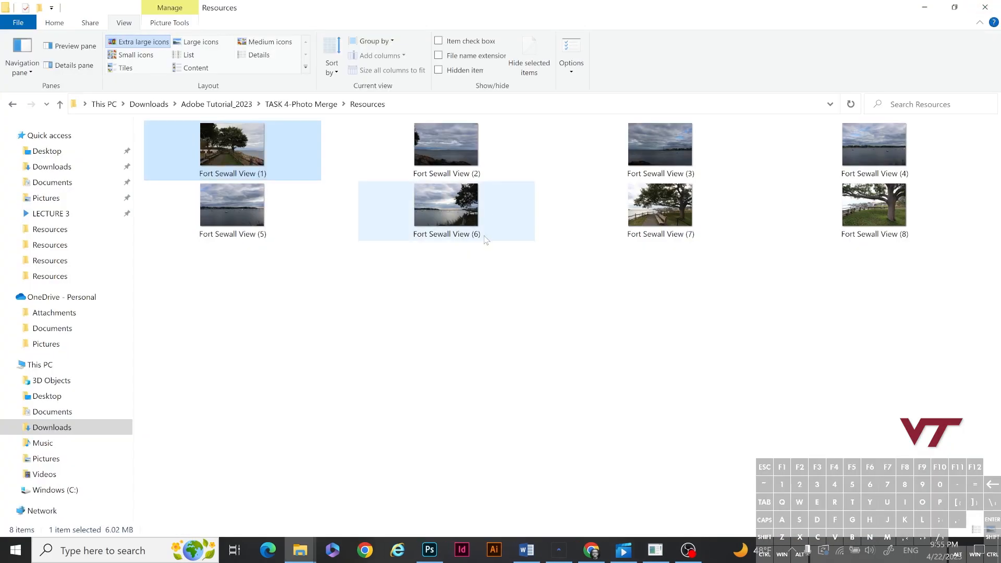
left_click_drag(527, 9, 0, 145)
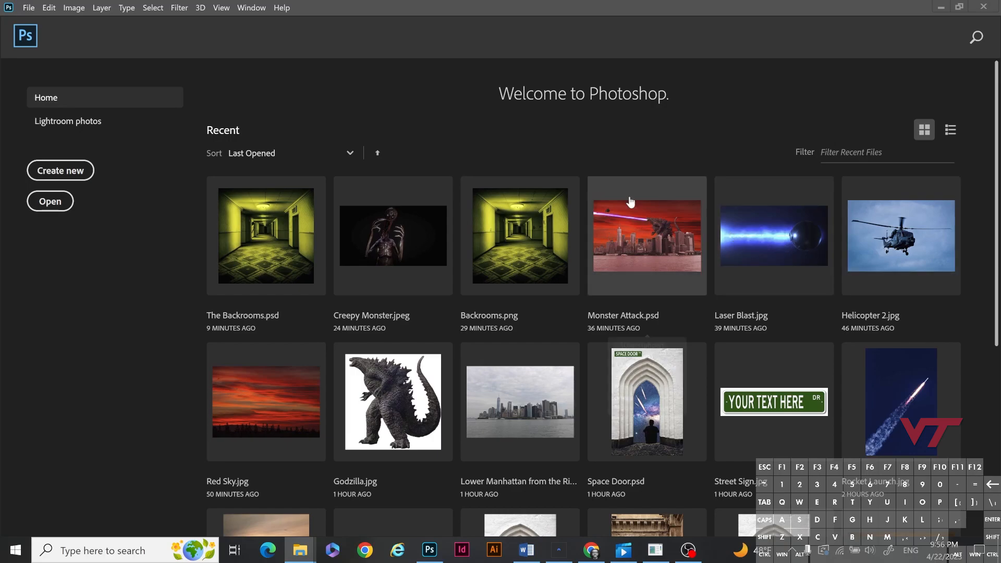
Photomerge Fort Sewall View (1) to (8) from the Resources folder into a panorama, using Auto layout with Blend Images Together
left_click(29, 8)
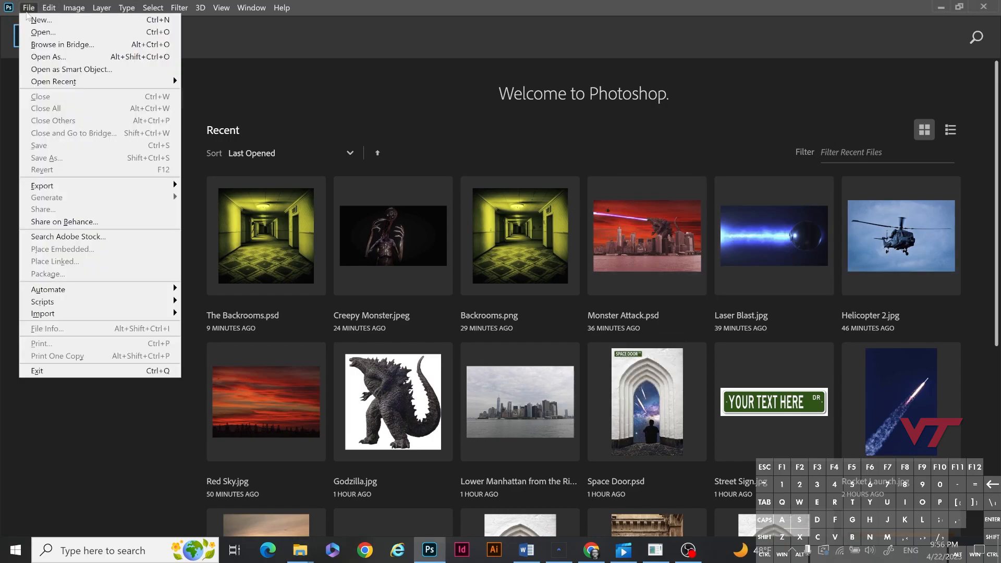
mouse_move(99, 293)
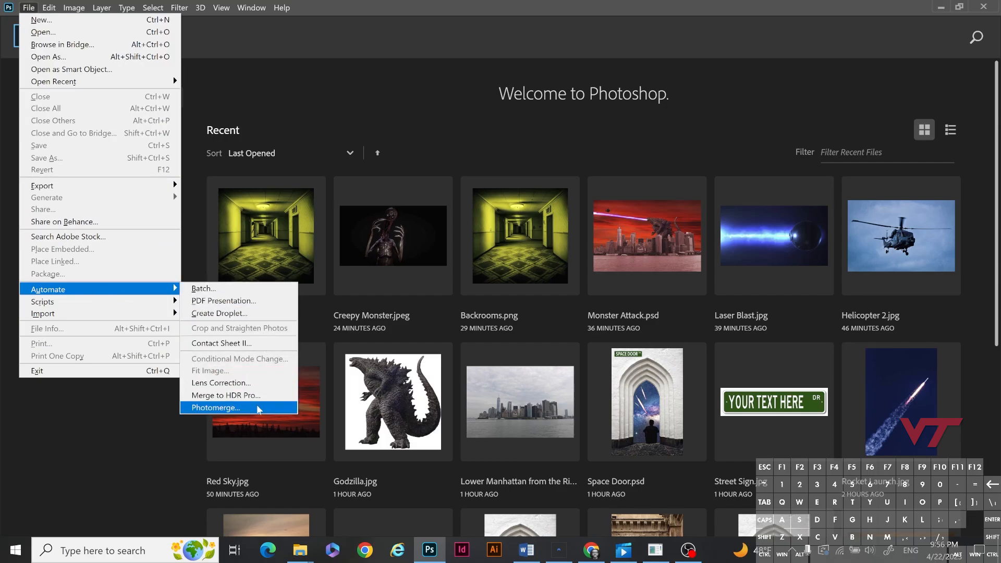
left_click(259, 409)
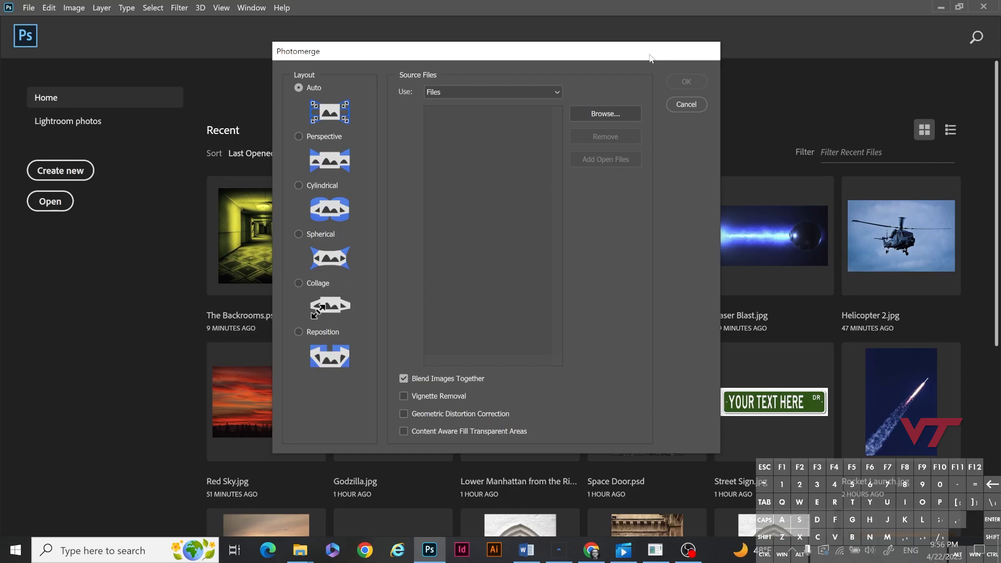
left_click(623, 112)
left_click(415, 159)
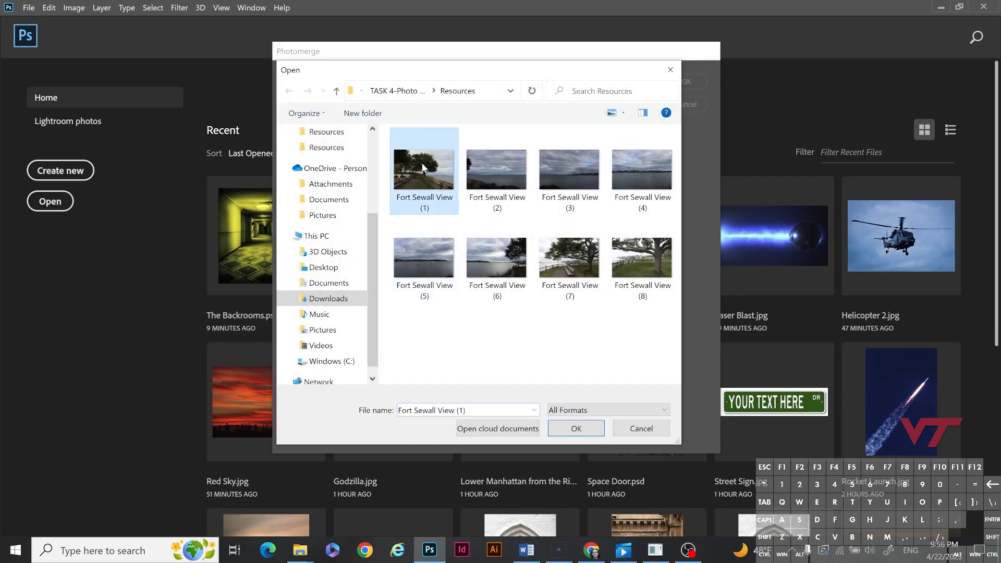
left_click(641, 258, "shift")
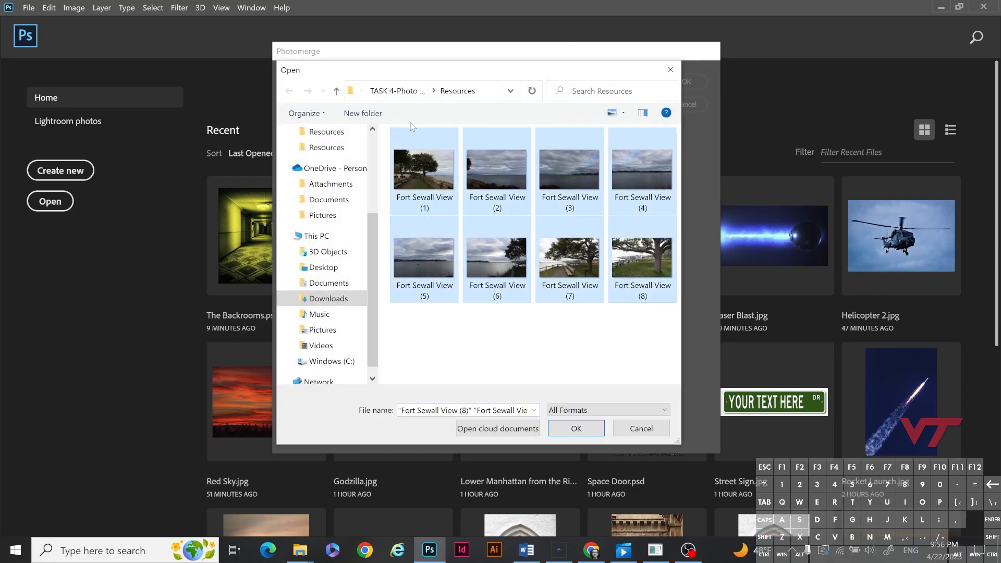
left_click(576, 425)
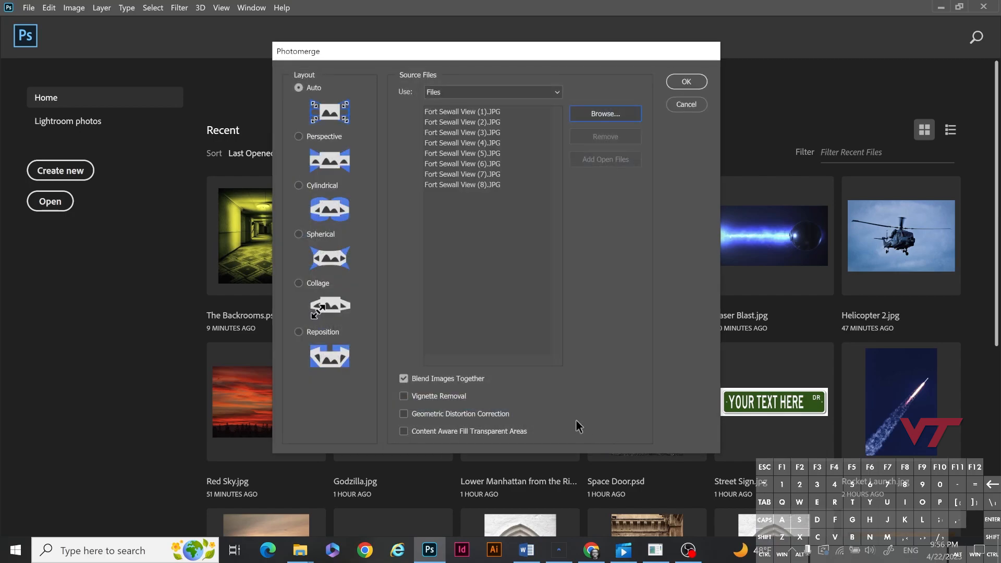
left_click(686, 81)
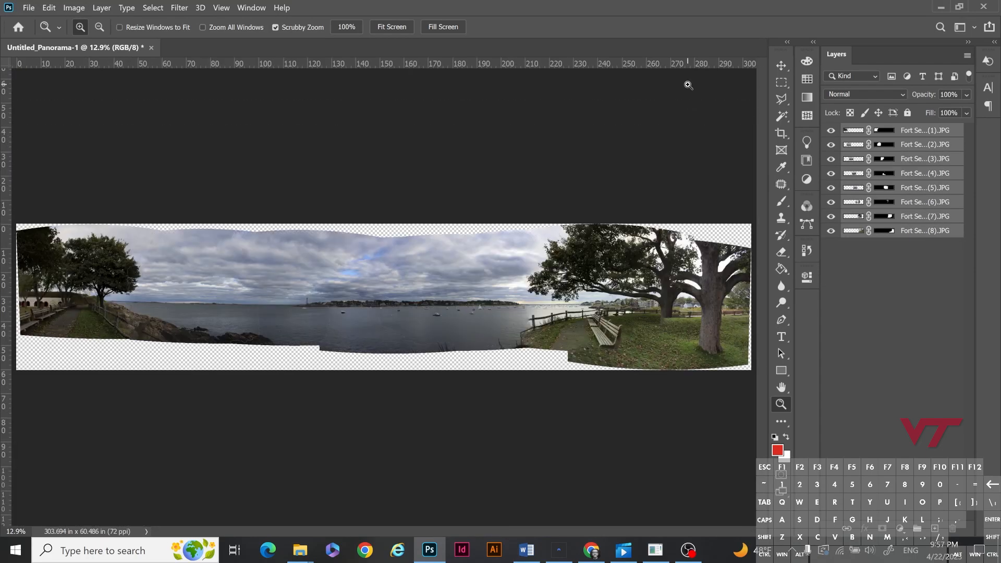
Merge all eight Fort Sewall View panorama layers into a single layer and deselect it
right_click(915, 162)
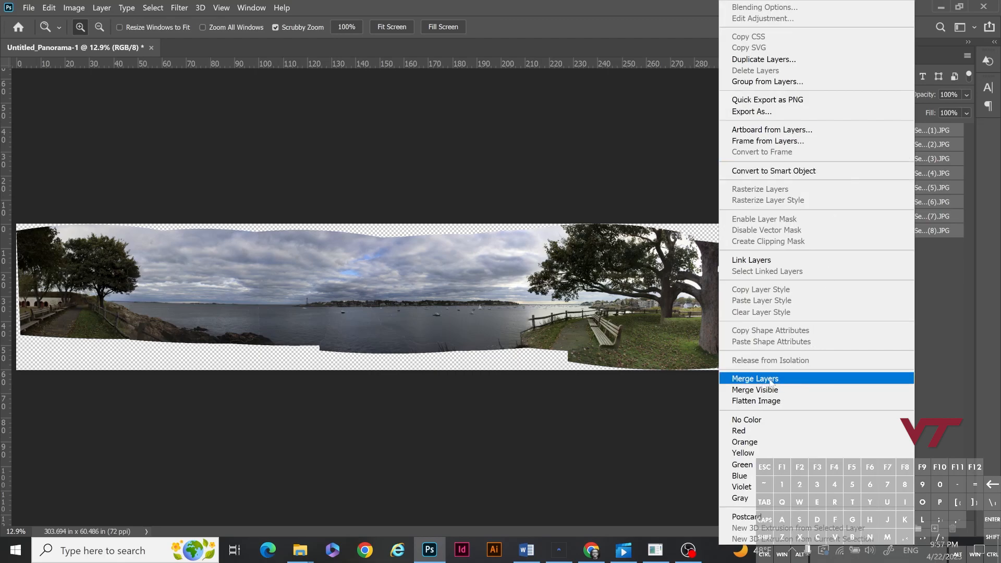
right_click(917, 169)
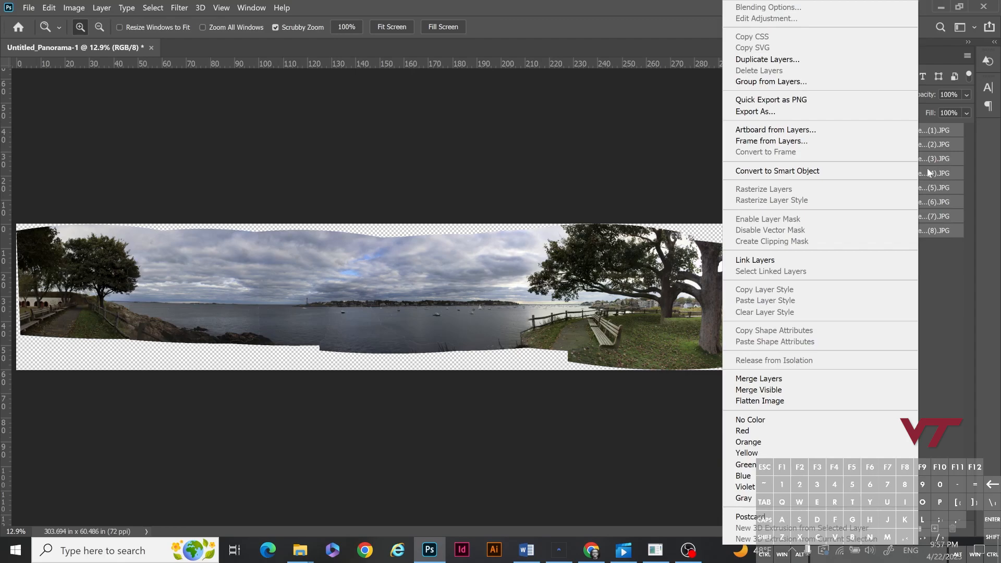
right_click(927, 169)
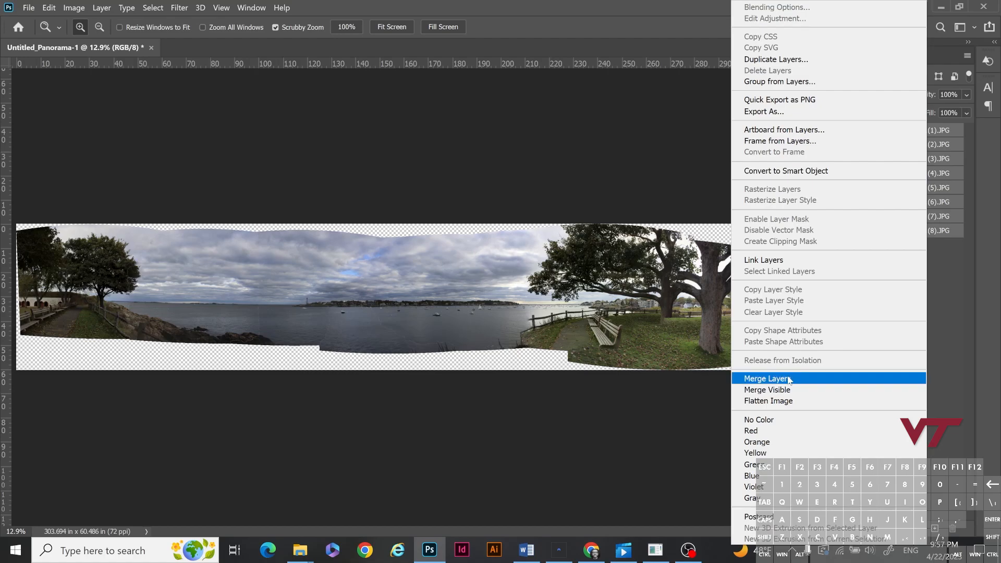
left_click(789, 380)
left_click(893, 158)
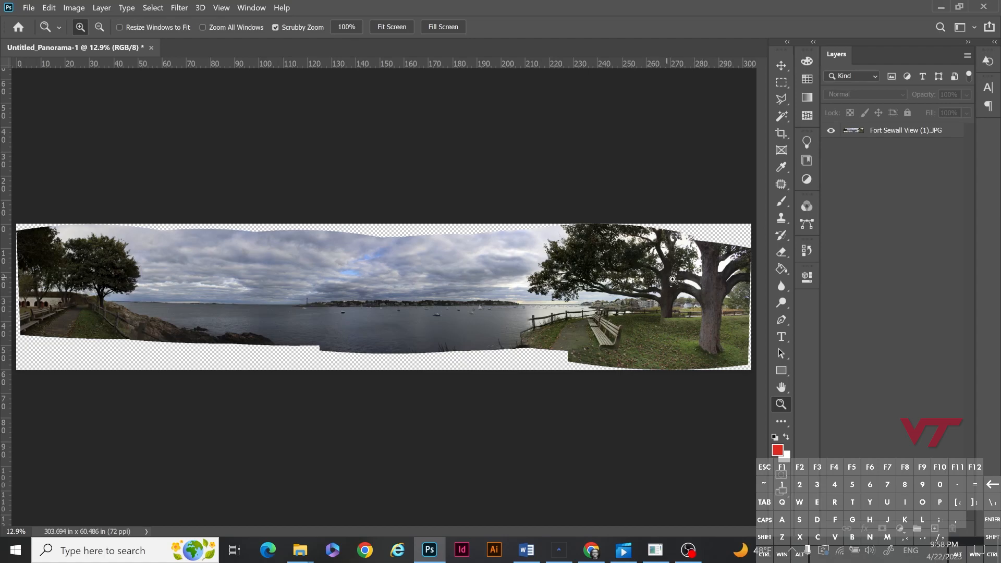
Crop the panorama to about 255 × 39 in, trimming the transparent uneven areas along its edges
left_click(781, 134)
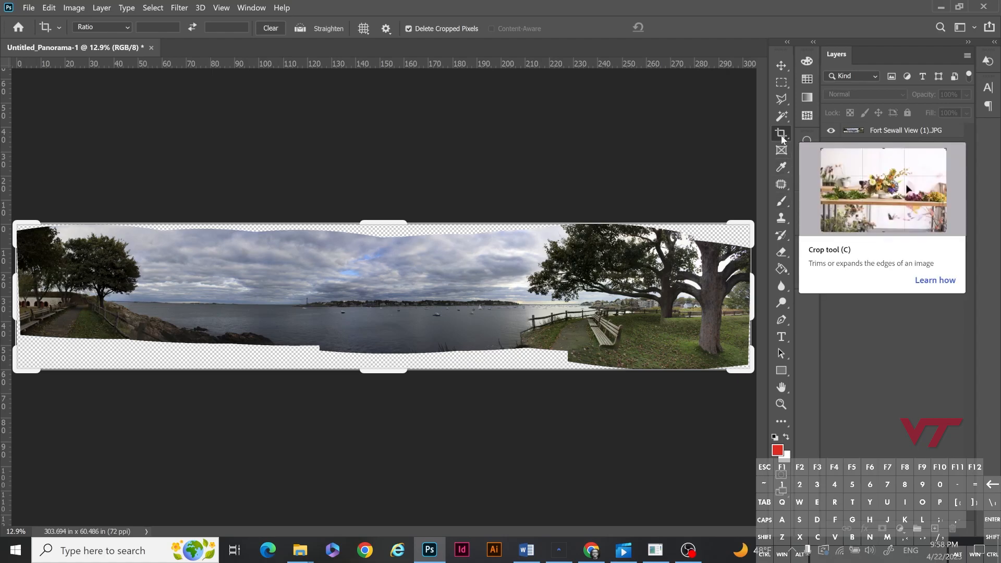
left_click_drag(750, 296, 710, 297)
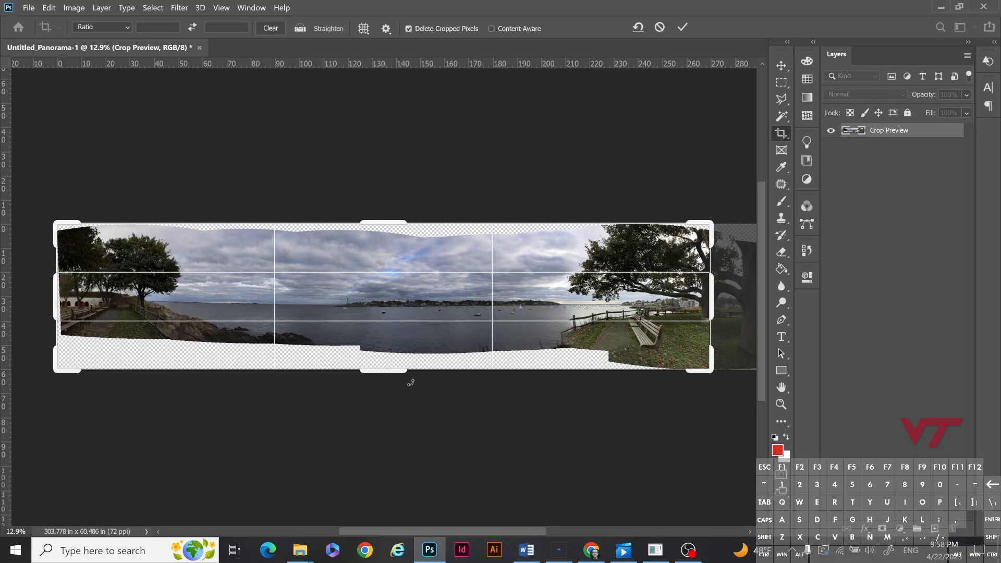
mouse_move(389, 373)
left_mouse_down()
mouse_move(397, 360)
mouse_move(388, 355)
left_mouse_up()
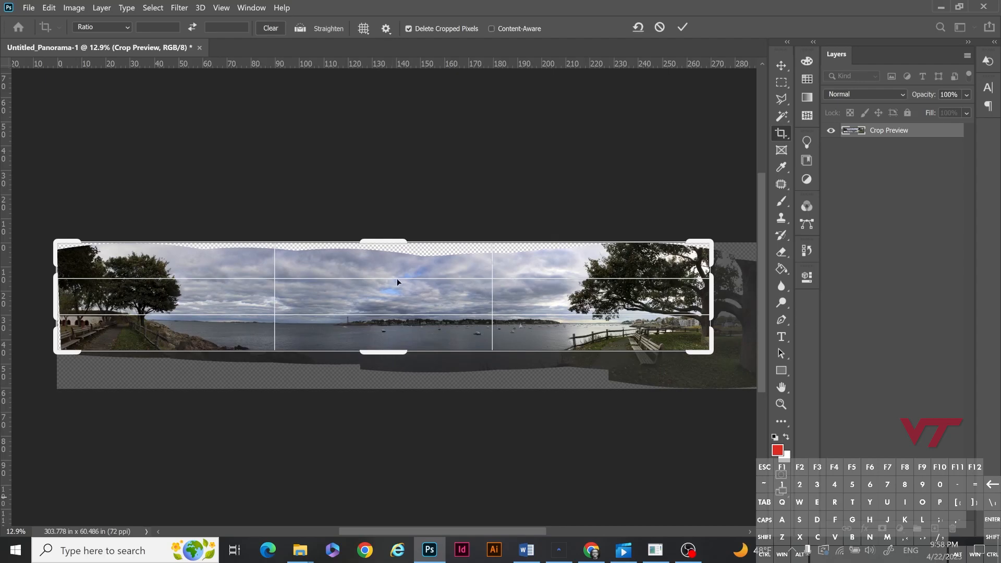
left_click_drag(389, 244, 386, 252)
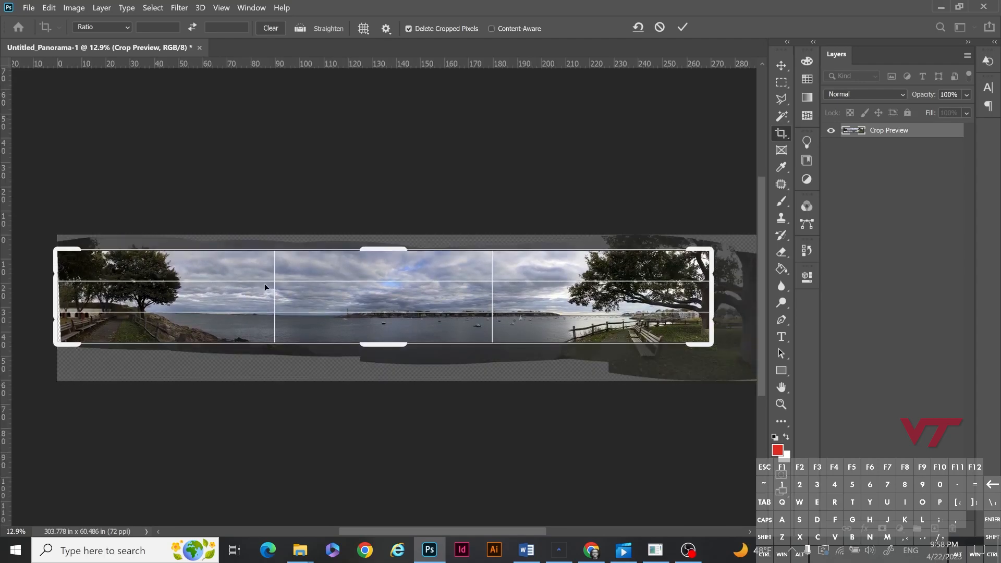
left_click_drag(59, 300, 77, 301)
key("Return")
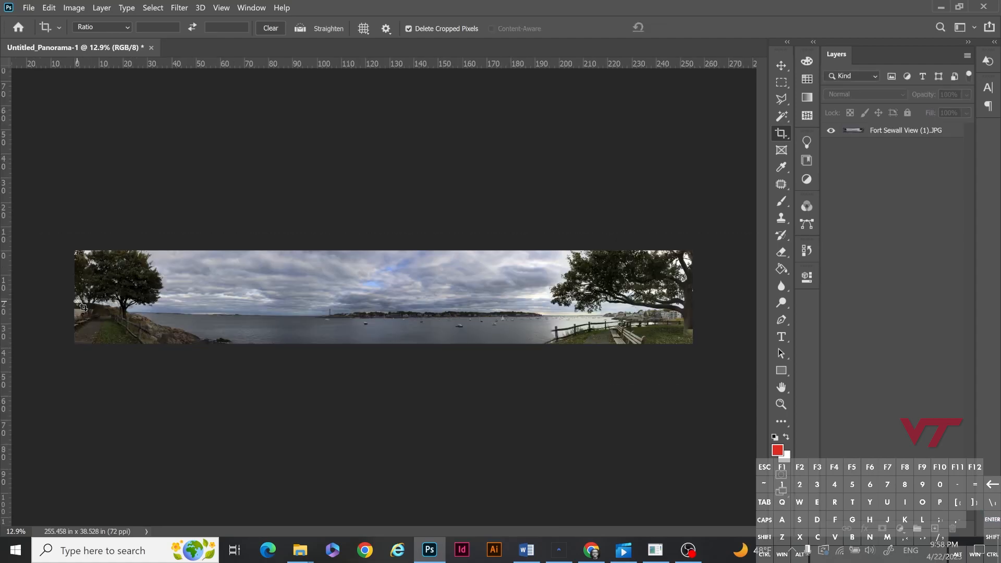
Examine the cropped panorama up close along its full length and as a whole, checking how the photos blend together
left_click(781, 404)
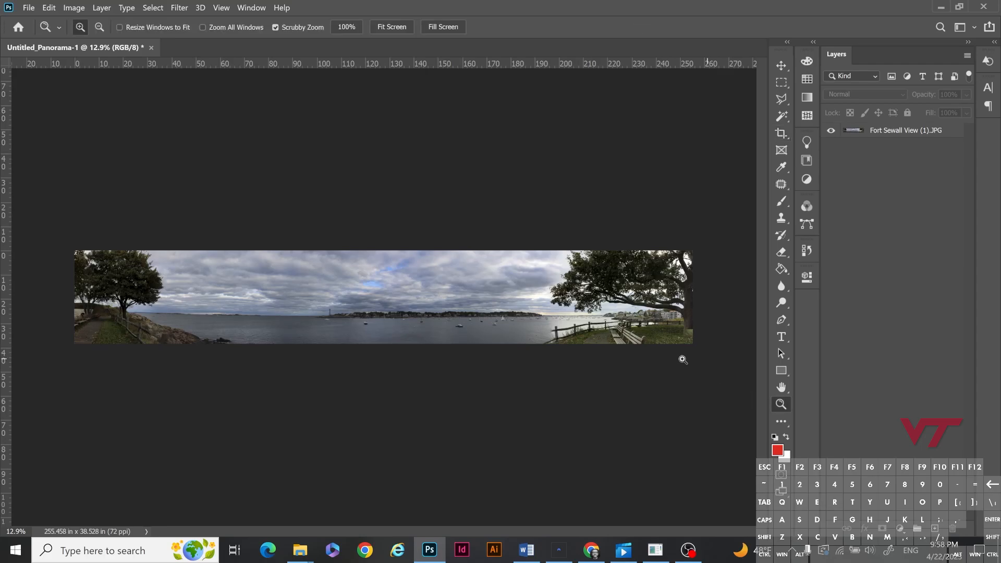
left_click_drag(604, 304, 604, 304)
left_click(604, 304)
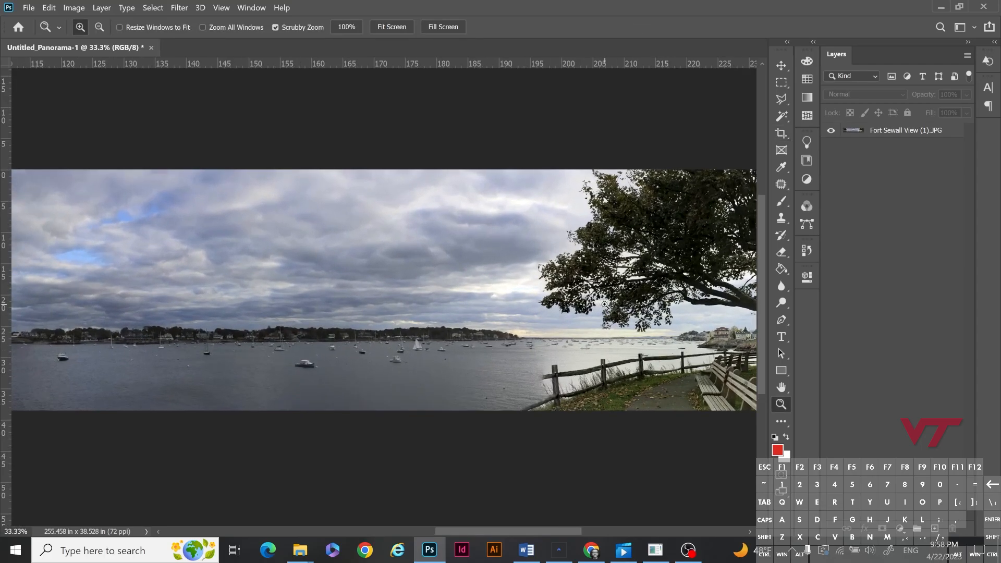
left_click(604, 304)
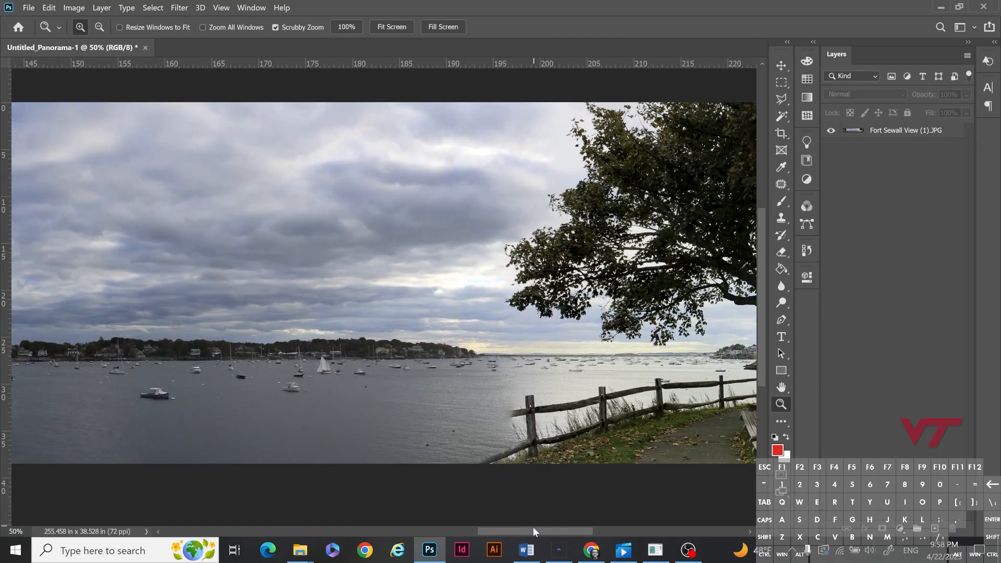
left_click_drag(532, 531, 406, 528)
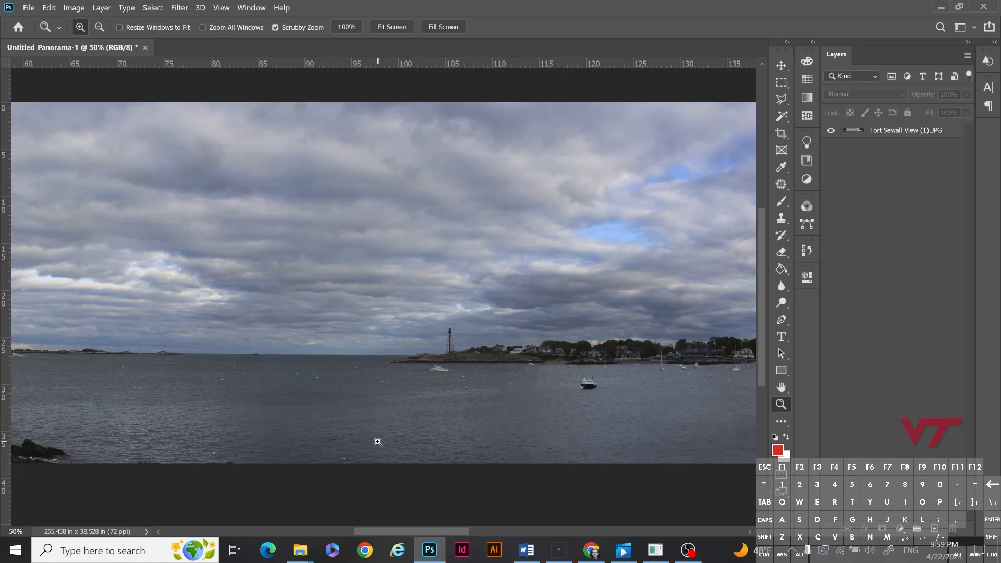
left_click_drag(434, 531, 313, 525)
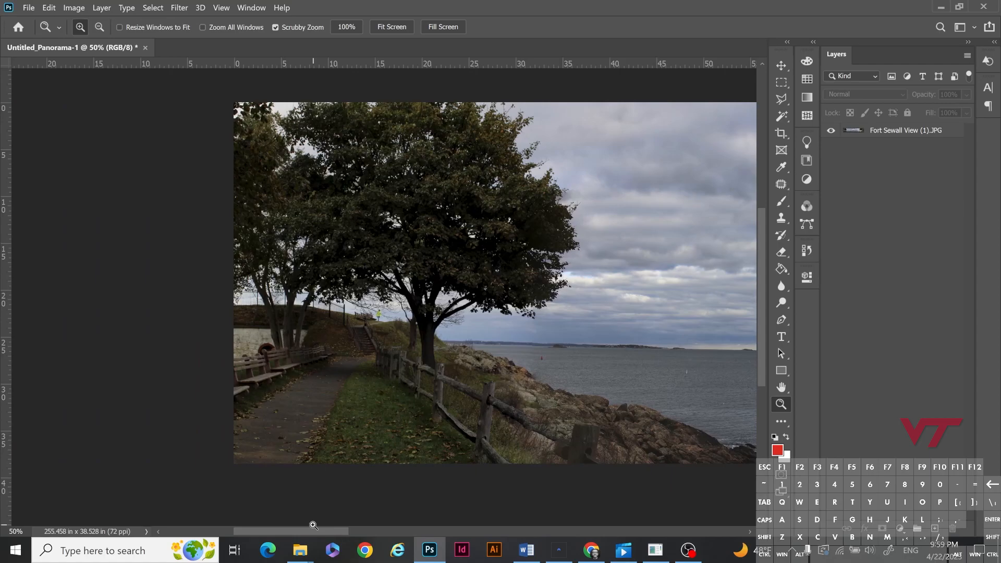
left_click(521, 308, "alt")
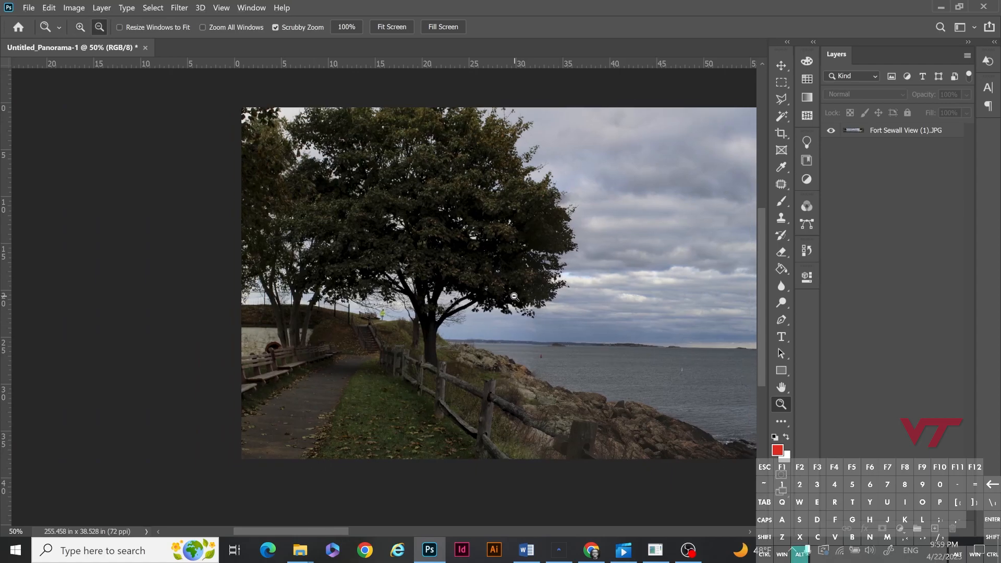
left_click(506, 291, "alt")
left_click(578, 297, "alt")
left_click(578, 297, "alt")
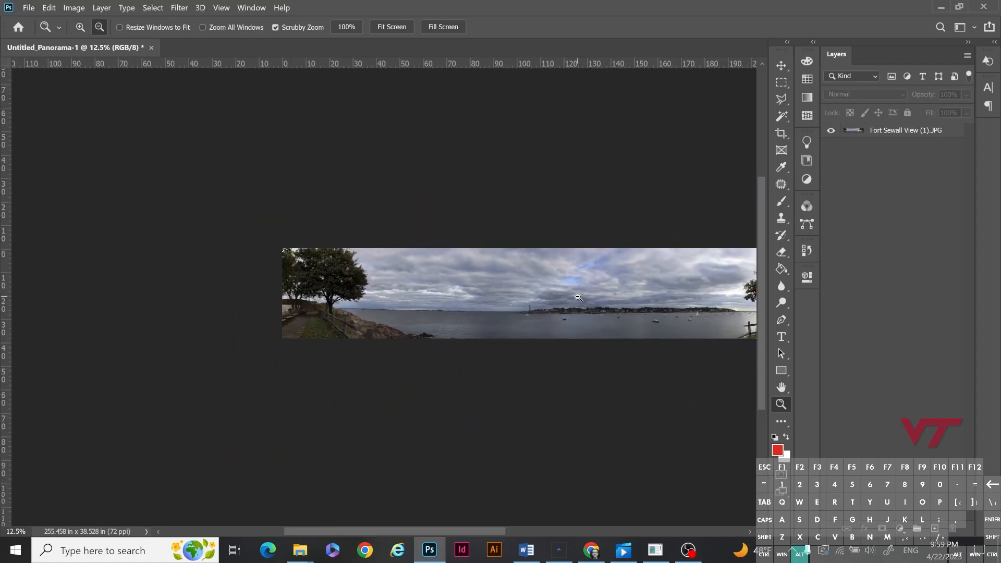
left_click(521, 294, "alt")
left_click(383, 292)
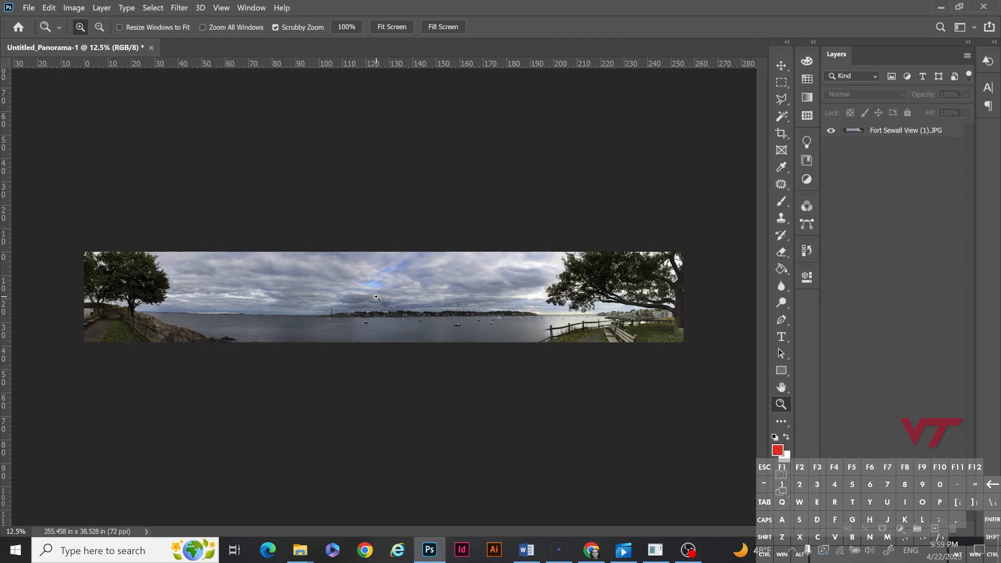
left_click(667, 318)
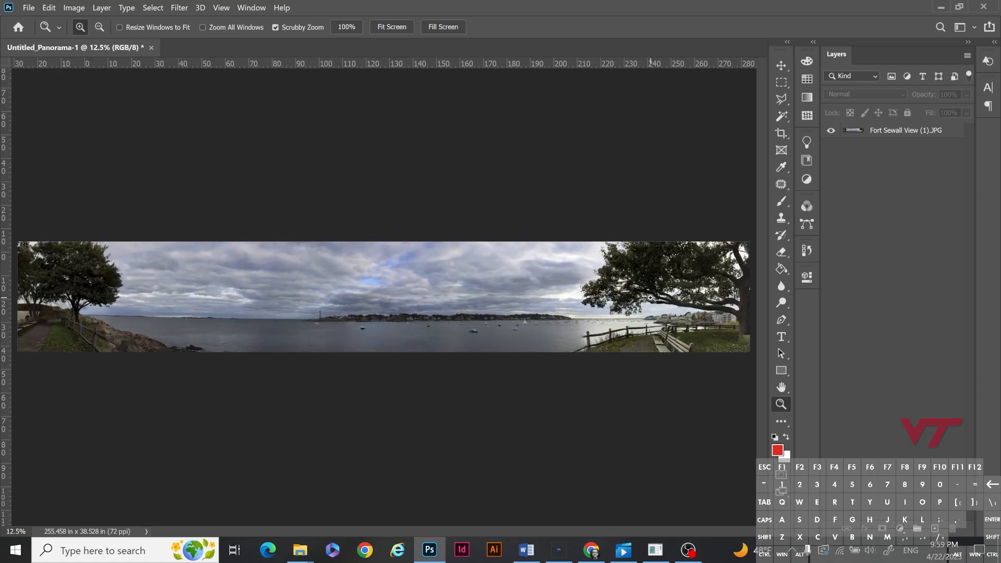
left_click_drag(499, 530, 527, 532)
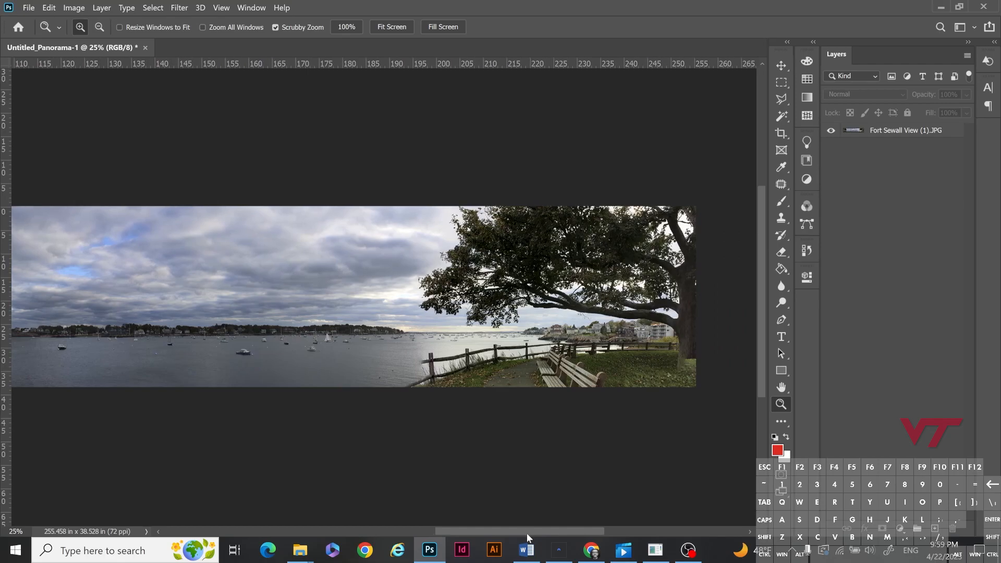
Select the panorama layer and open it in the Filter Gallery, with the large tree at its right end previewed at 50%
left_click(618, 289)
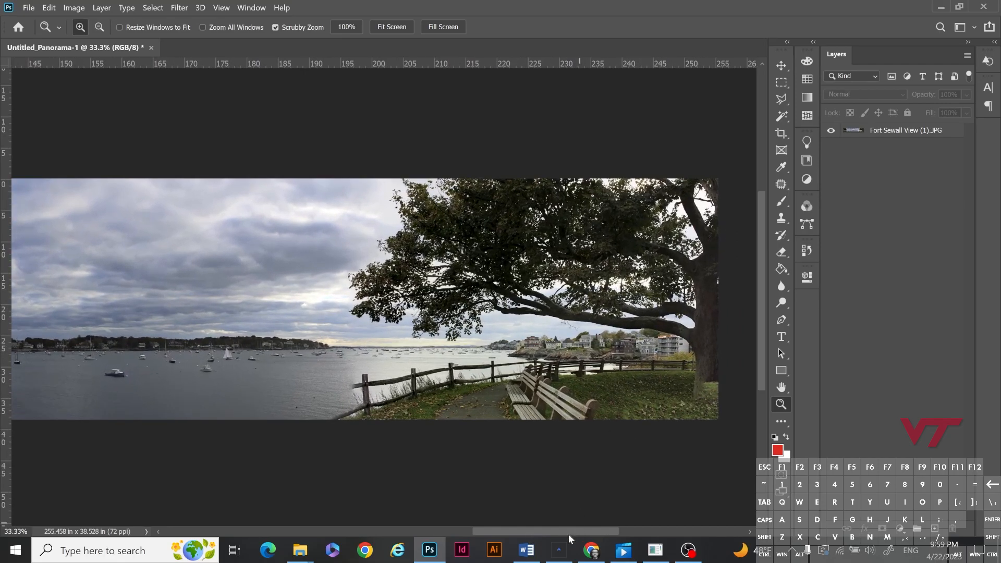
left_click_drag(569, 532, 586, 532)
left_click(359, 232)
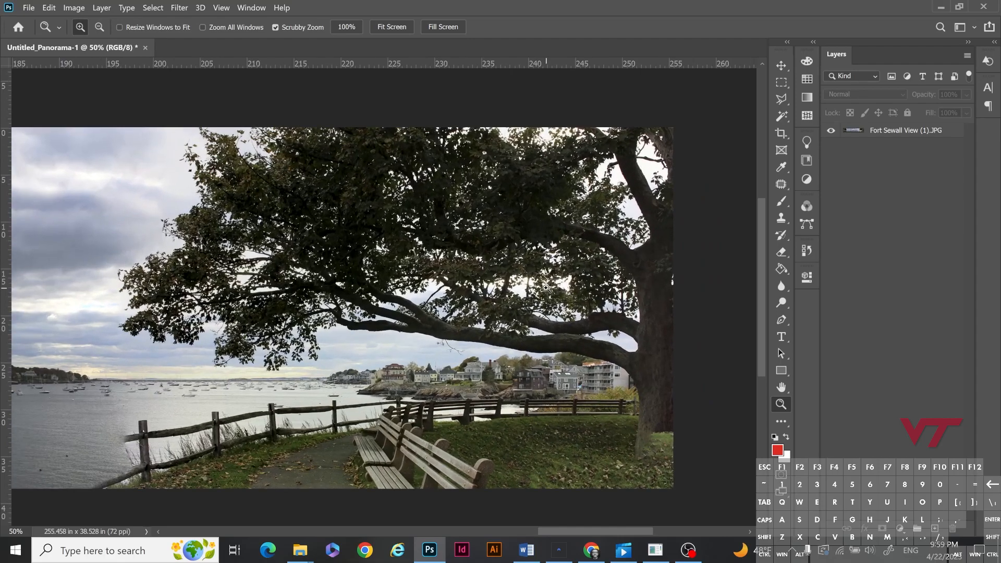
left_click(177, 10)
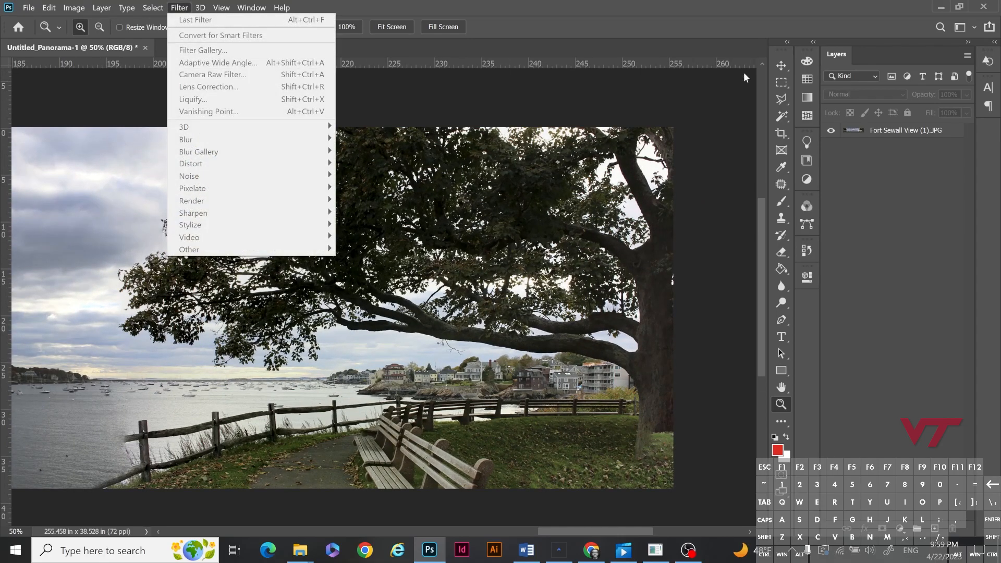
left_click(782, 67)
left_click(891, 131)
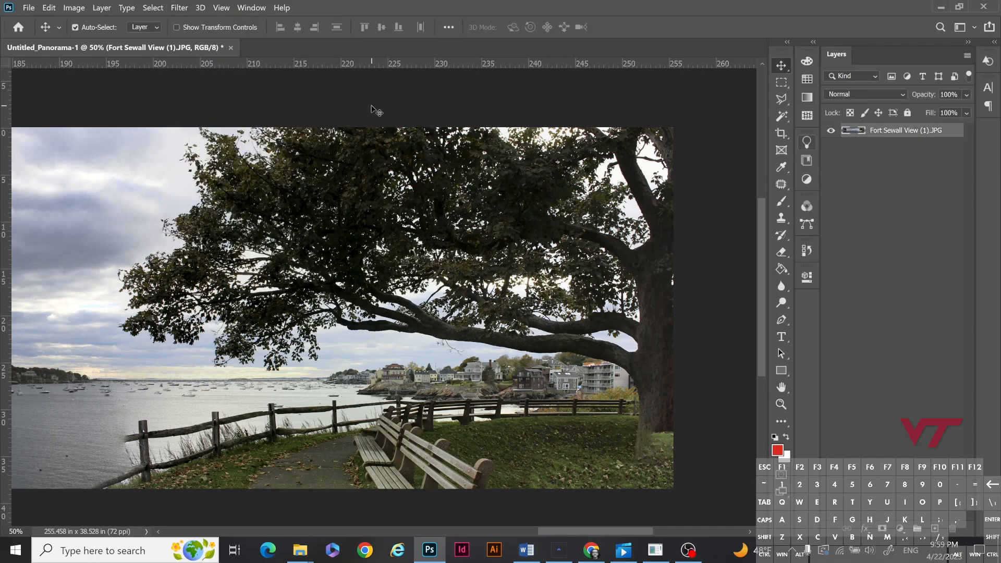
left_click(186, 10)
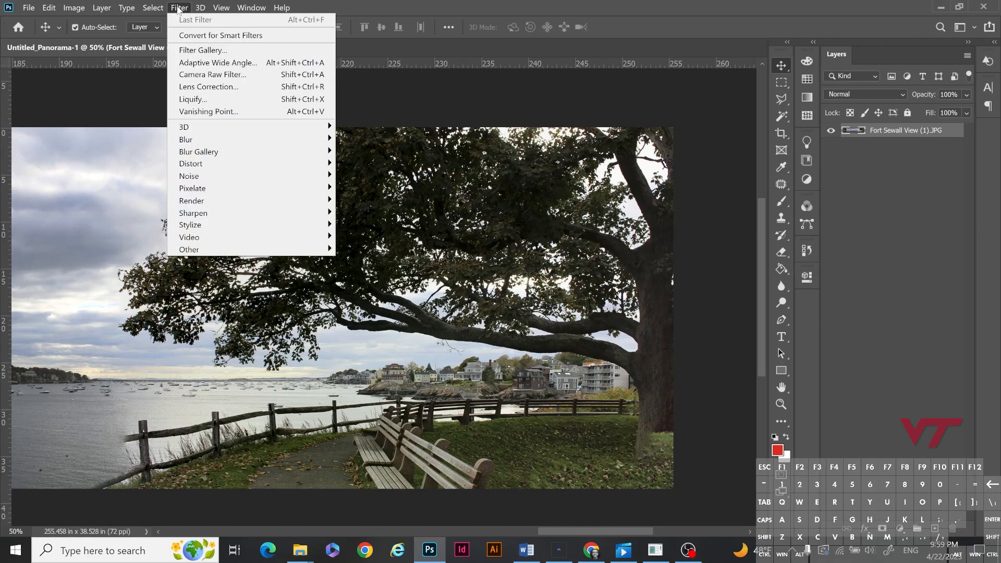
left_click(207, 52)
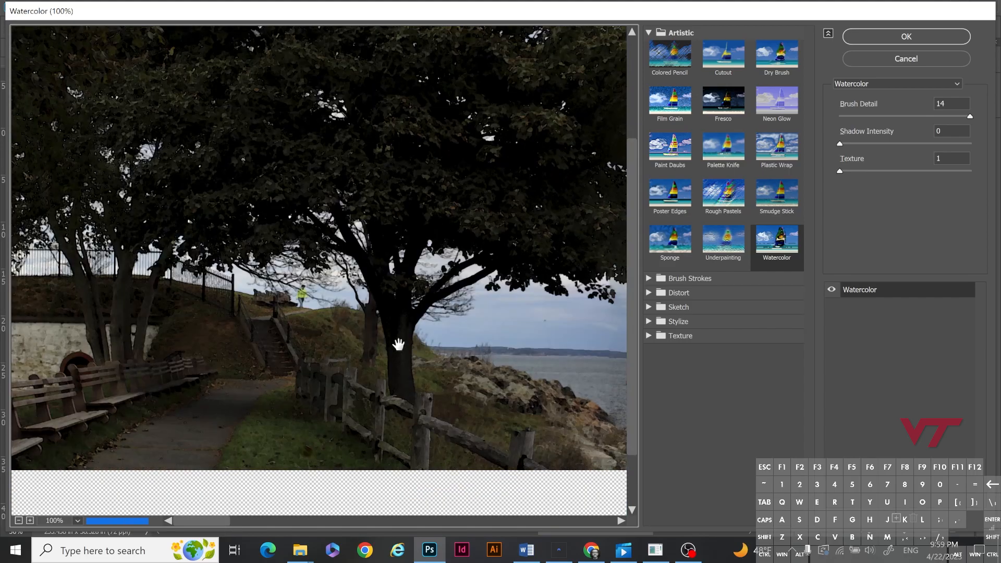
left_click_drag(207, 521, 599, 508)
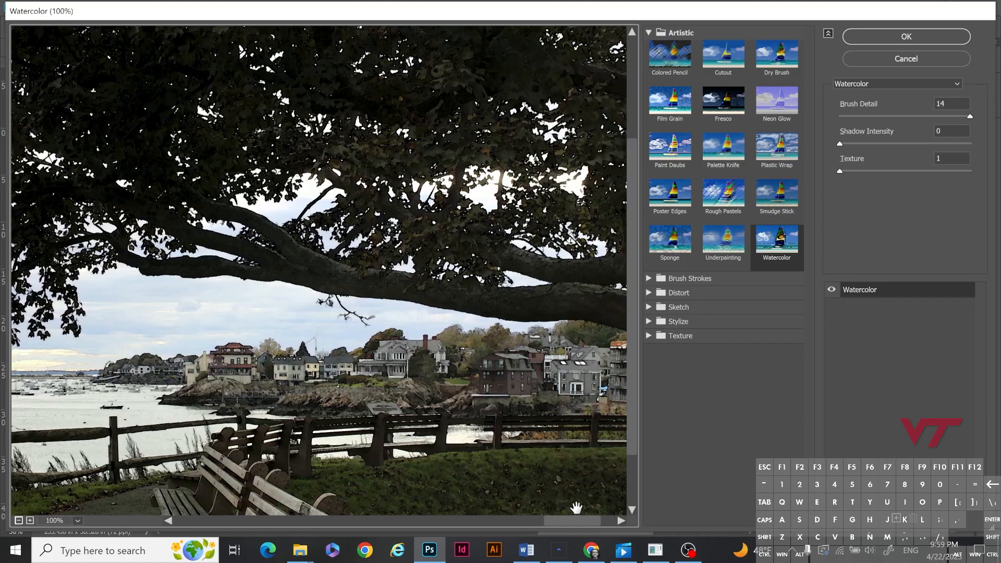
left_click(19, 520)
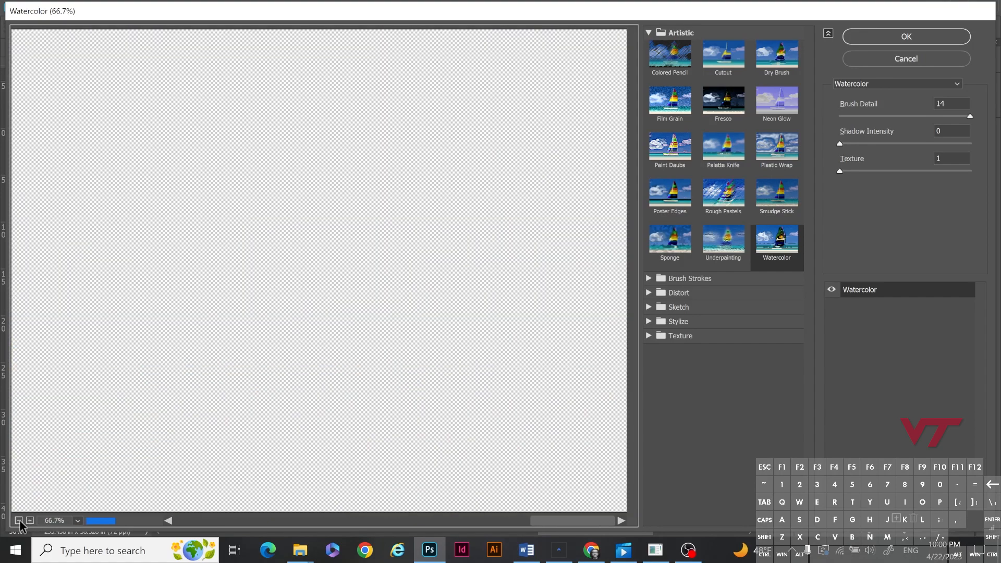
left_click(19, 520)
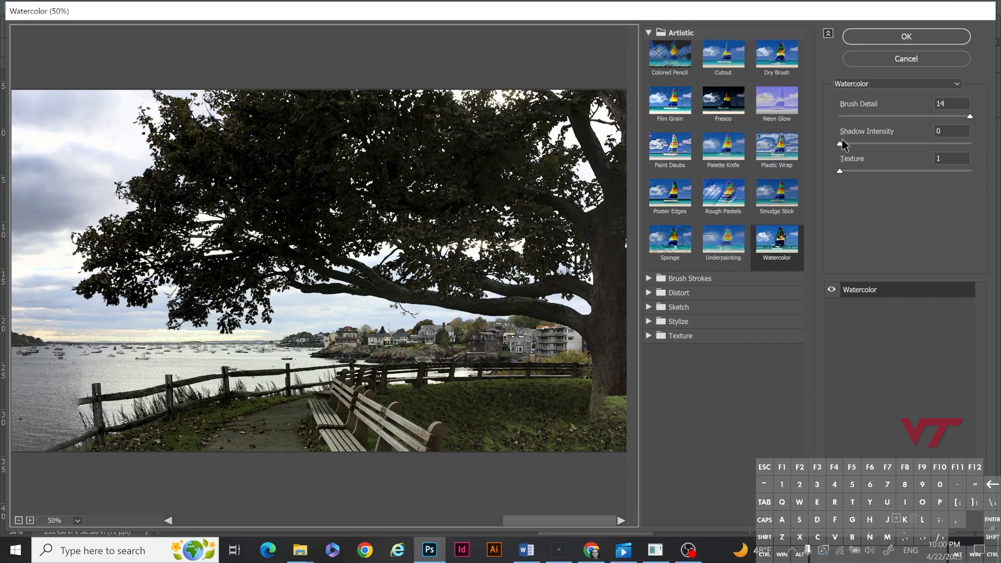
Try out the Watercolor filter with Texture 2, then Neon Glow, Accented Edges and Glass on the panorama
left_click_drag(841, 144, 880, 170)
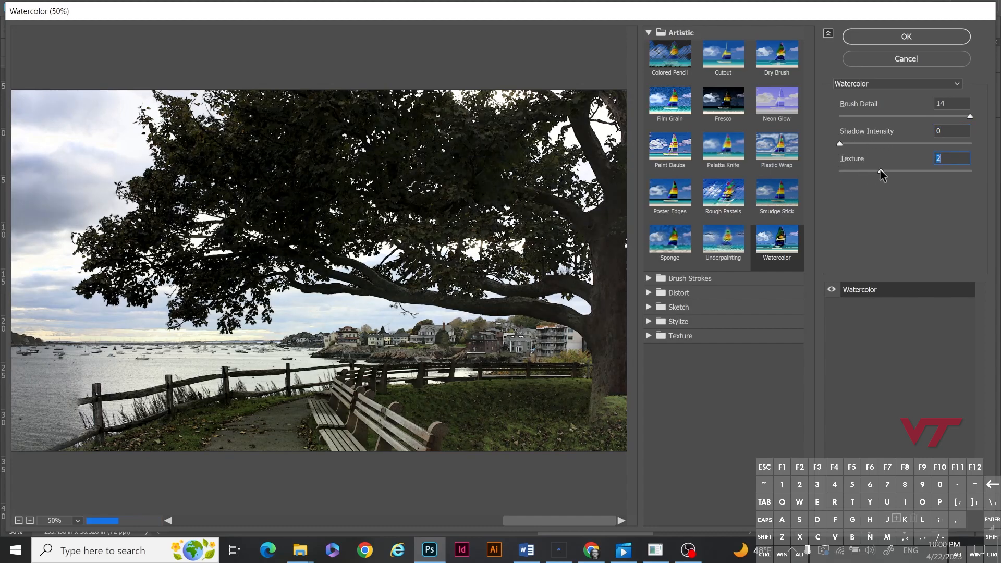
left_click(766, 104)
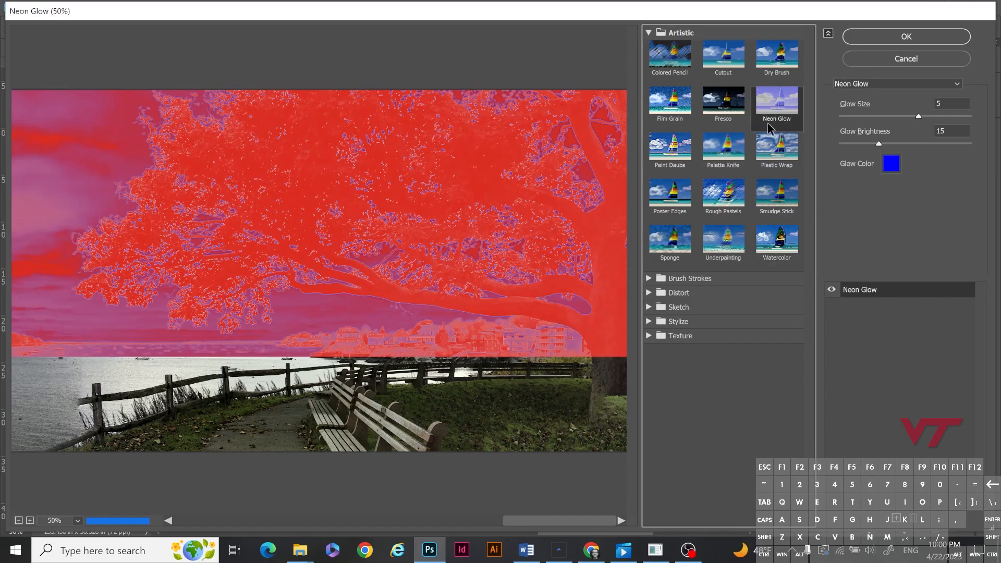
left_click(689, 280)
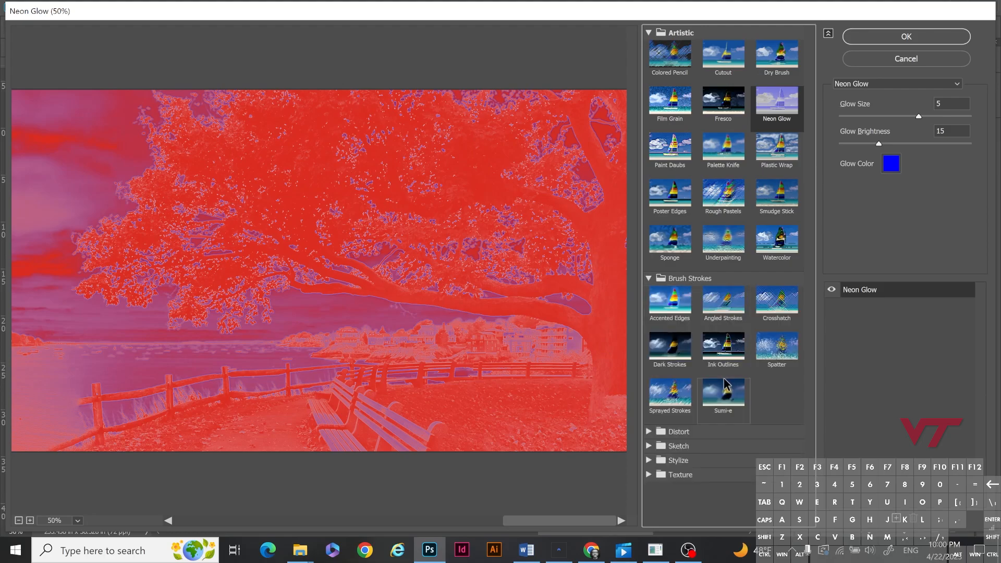
left_click(677, 303)
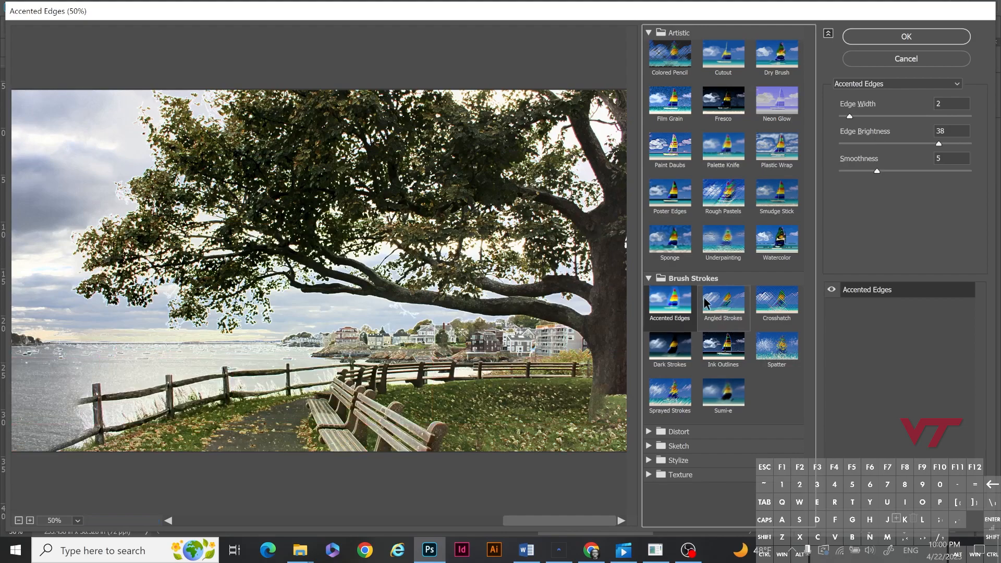
left_click(679, 431)
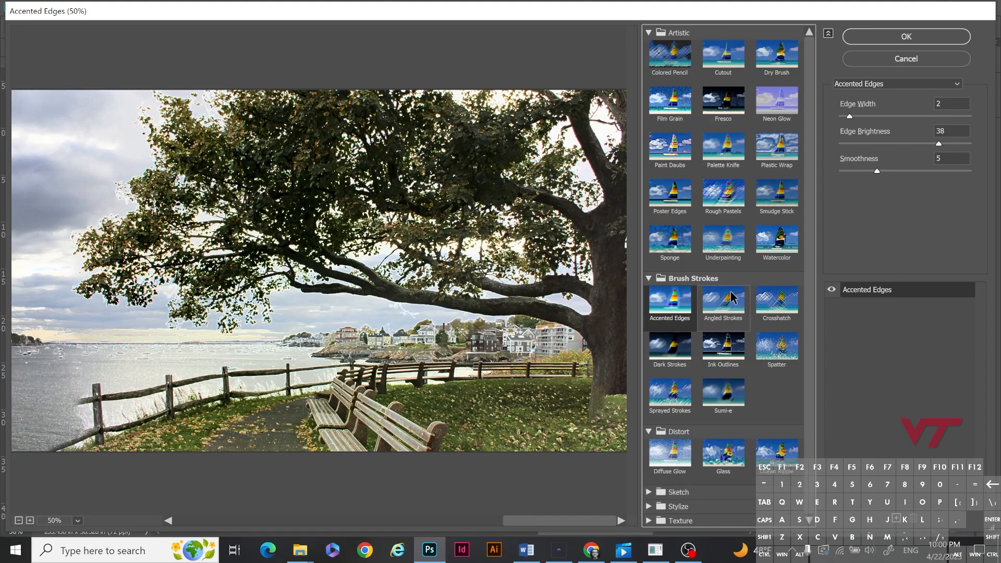
left_click(722, 459)
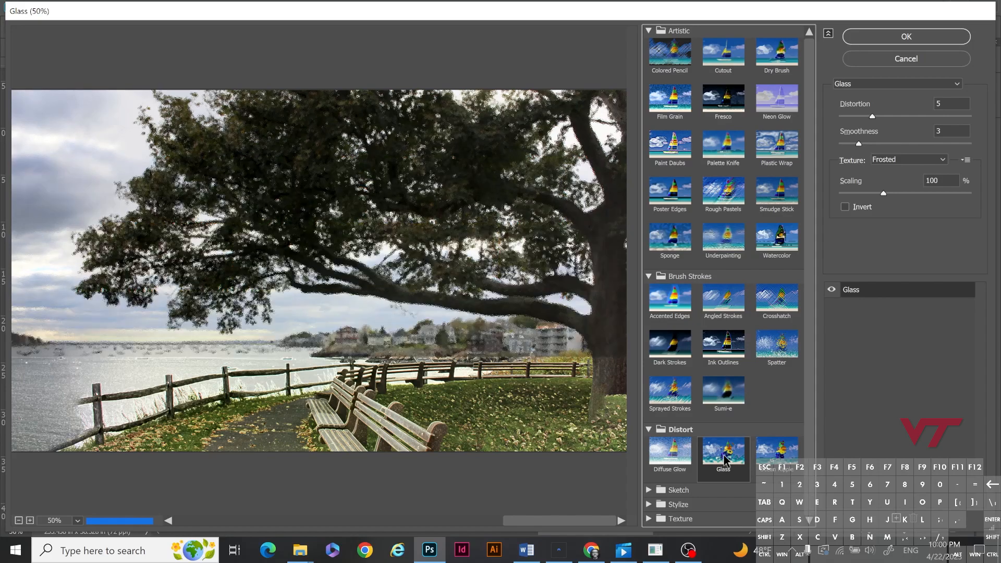
scroll(742, 172, "up", 1)
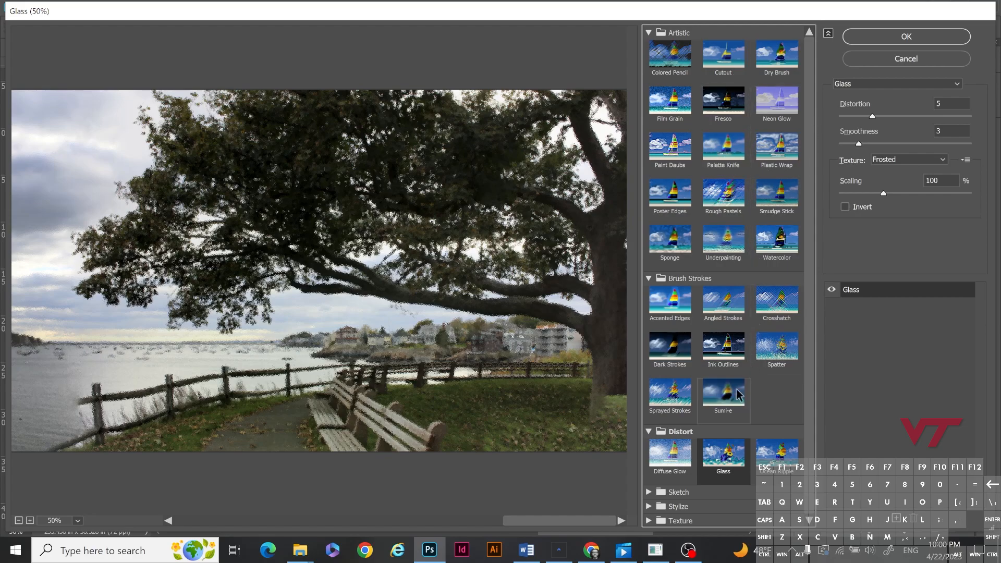
Try the Glowing Edges filter on the panorama with Edge Width 5, Edge Brightness 12 and Smoothness 8
scroll(728, 380, "down", 1)
left_click(687, 491)
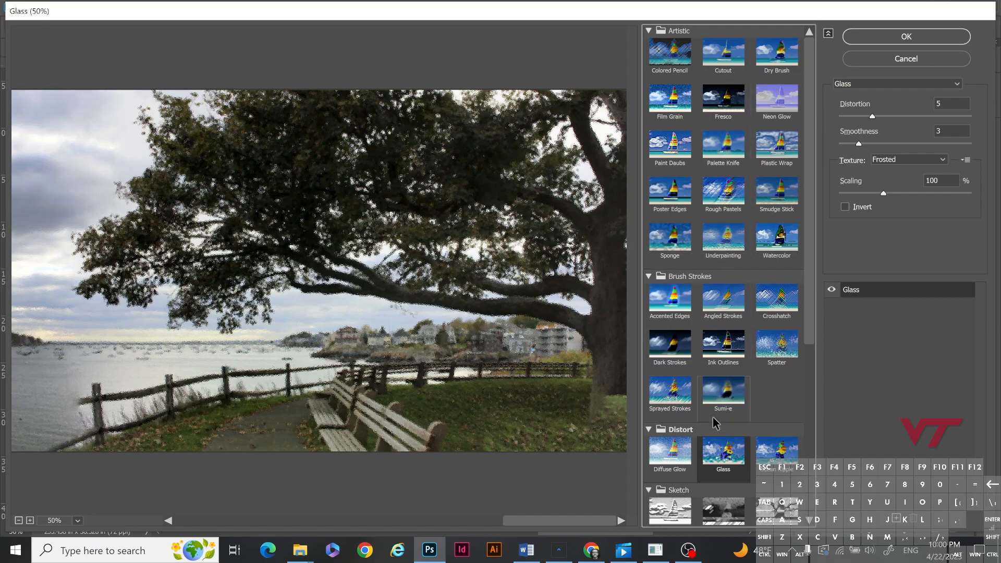
left_click(683, 484)
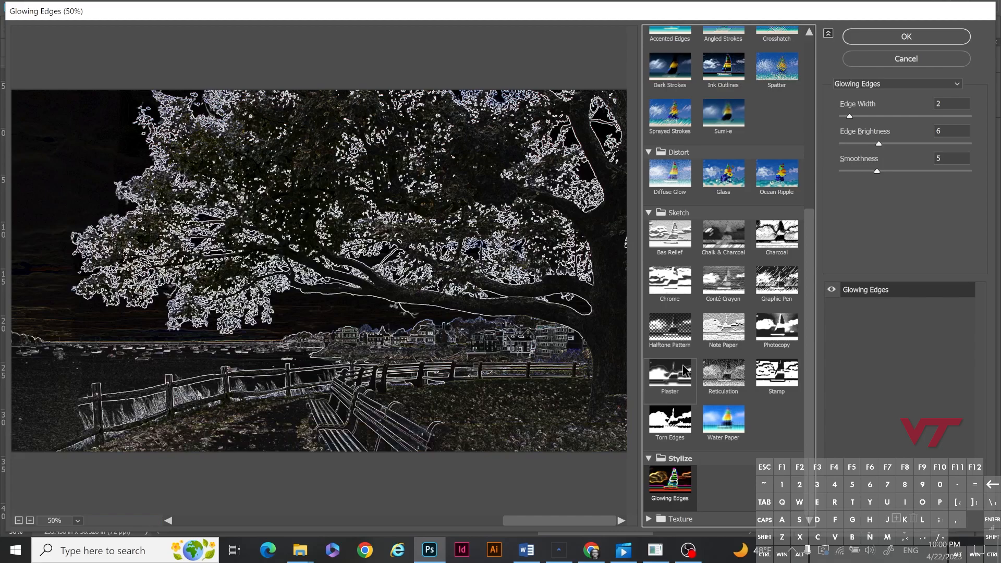
left_click(851, 115)
left_click_drag(853, 115, 872, 115)
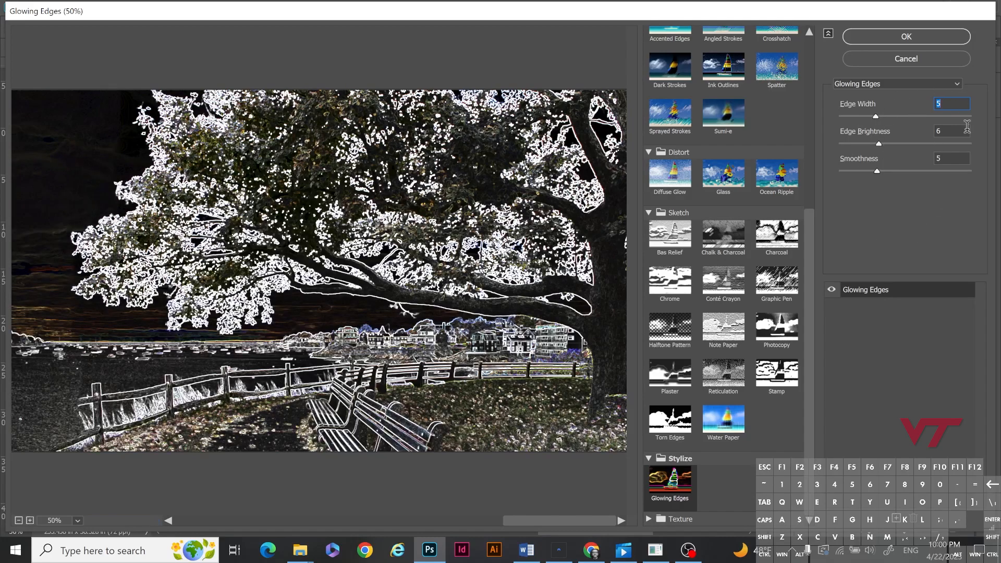
left_click_drag(884, 166, 905, 172)
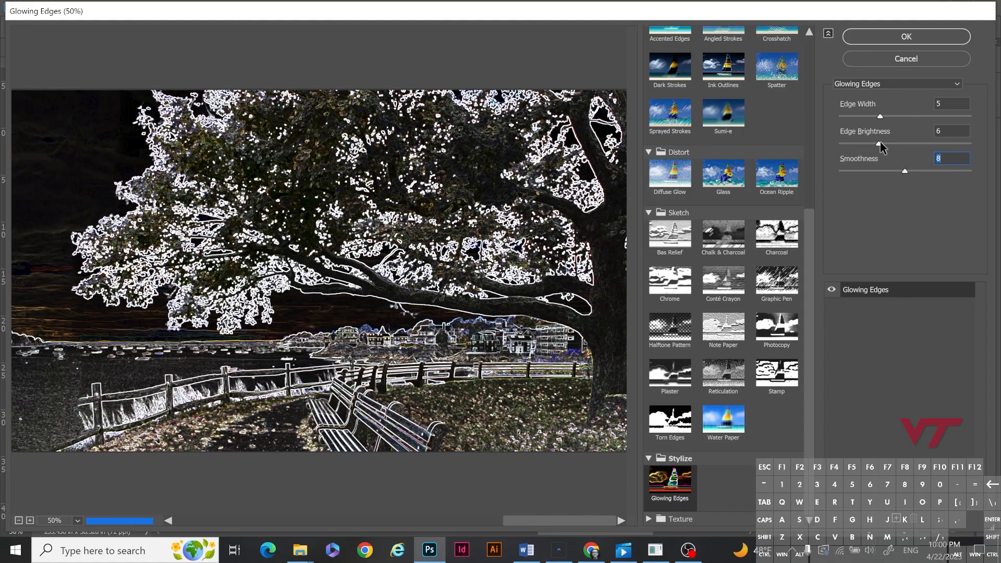
left_click_drag(877, 144, 917, 145)
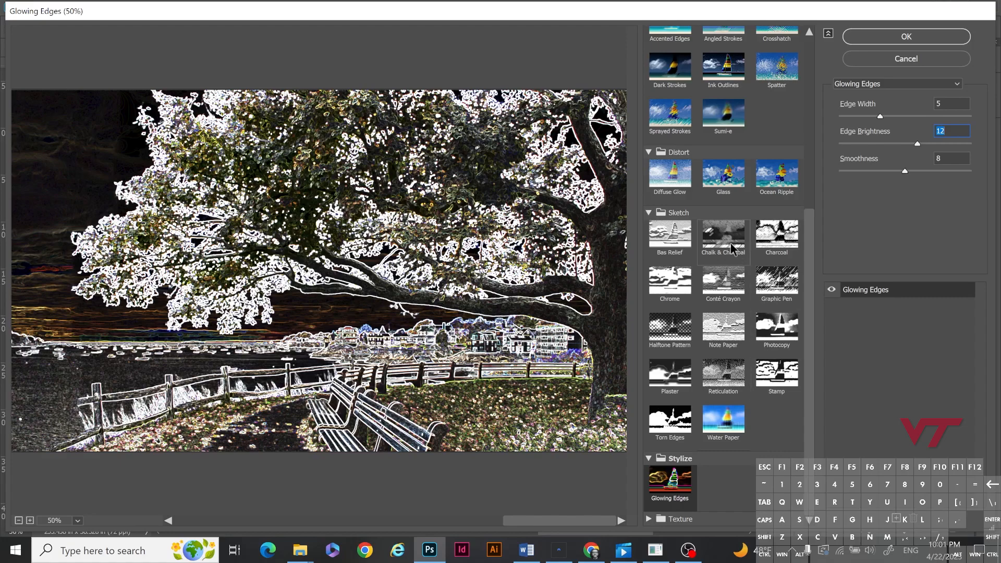
Apply the Graphic Pen sketch filter to the panorama with Stroke Length 15 and Light/Dark Balance 40
left_click(726, 281)
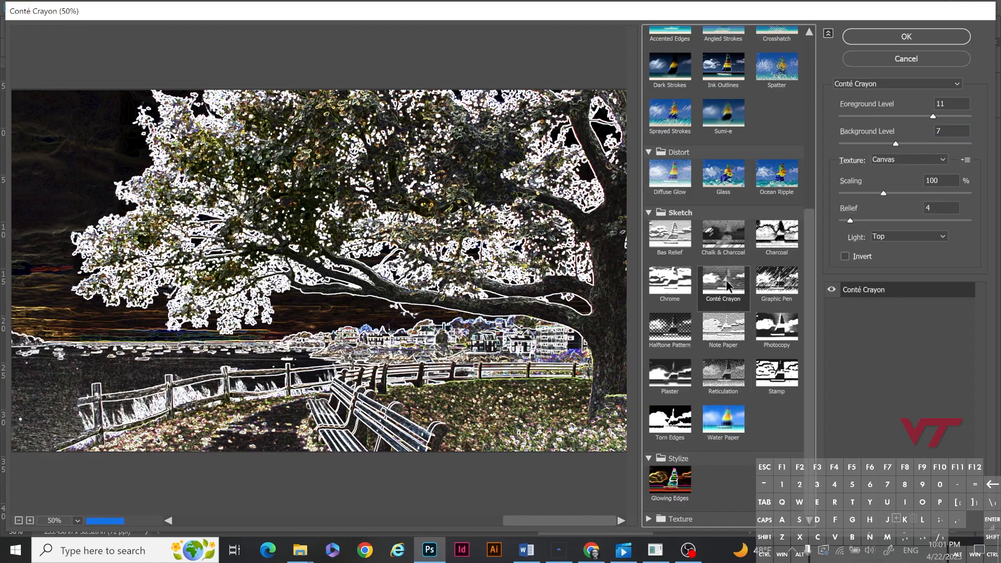
left_click(778, 291)
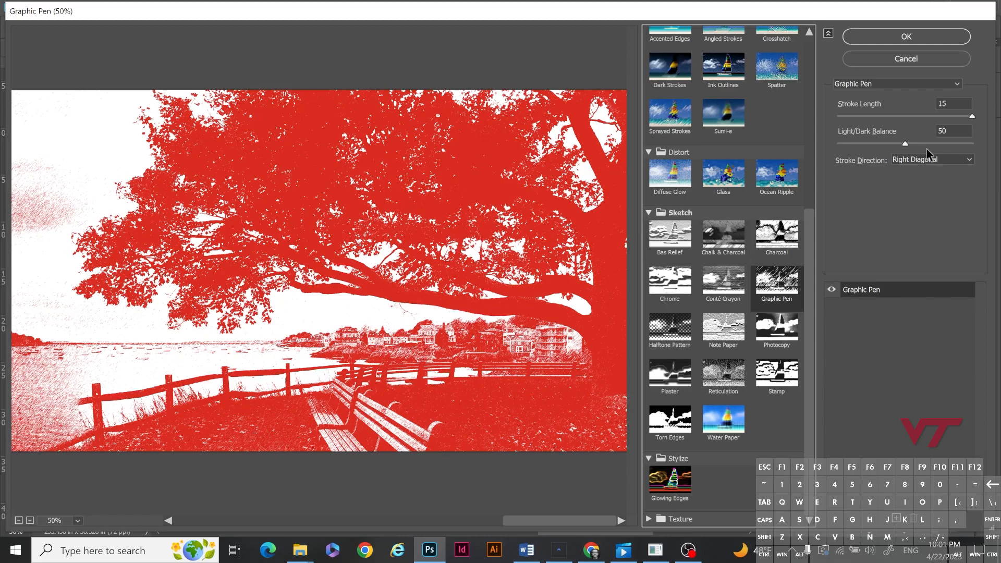
left_click_drag(905, 142, 892, 142)
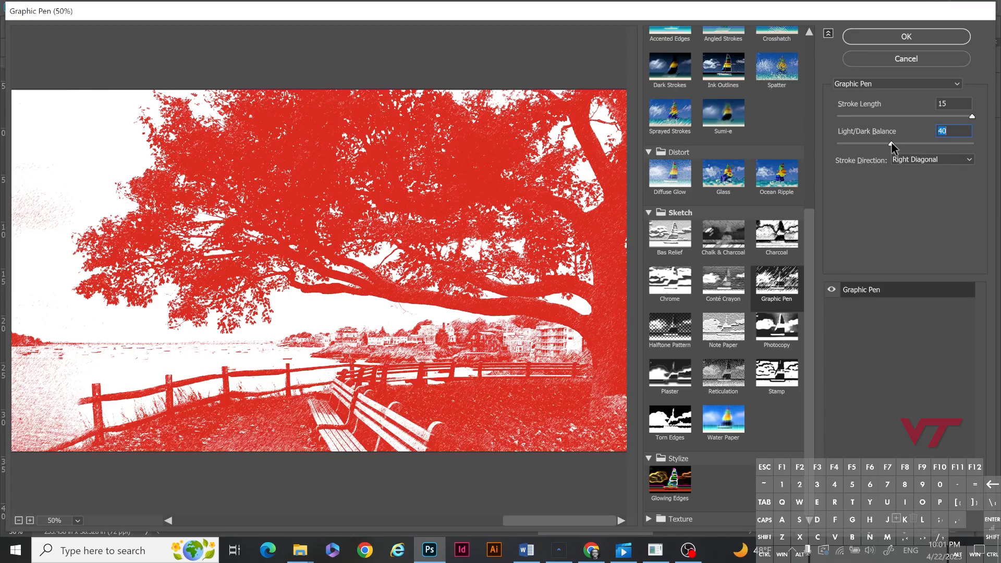
mouse_move(972, 117)
left_mouse_down()
mouse_move(930, 118)
mouse_move(970, 116)
left_mouse_up()
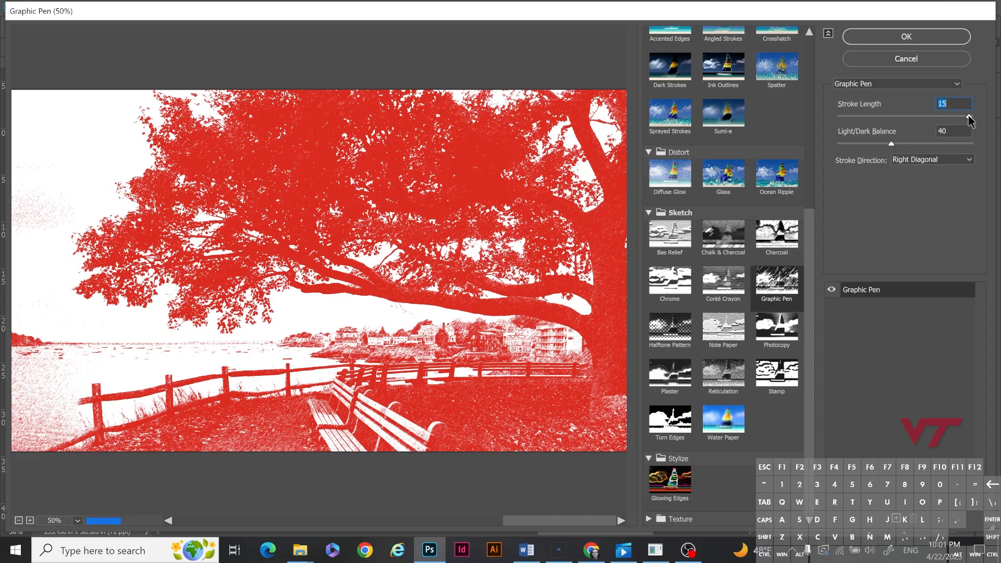
left_click(925, 37)
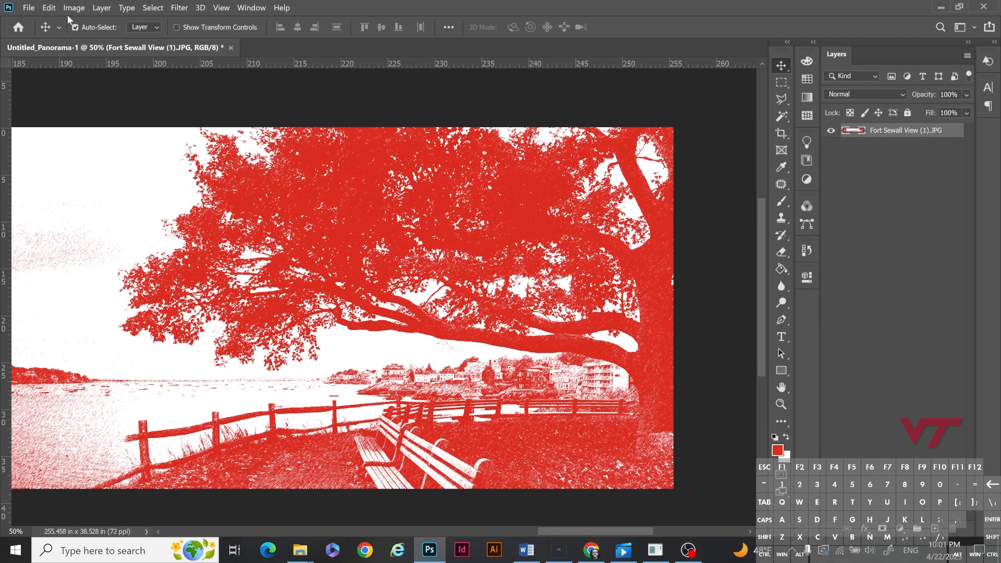
Set the foreground color to black
left_click(777, 450)
left_click(398, 249)
left_click_drag(398, 249, 294, 316)
left_click(621, 106)
Remove the red from the filtered panorama with a Hue/Saturation adjustment, setting Saturation to -100
left_click(74, 7)
mouse_move(93, 35)
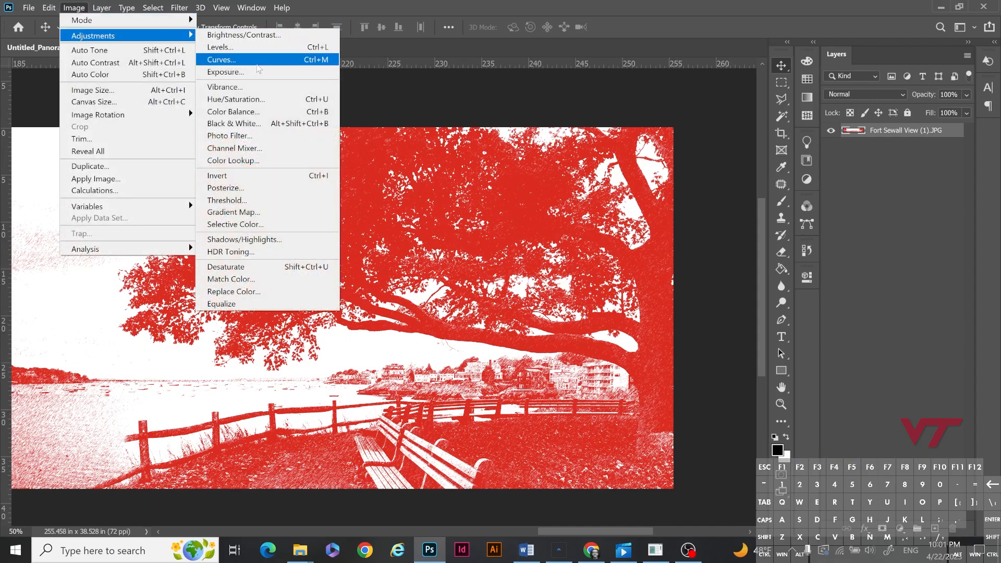
left_click(236, 99)
left_click_drag(762, 211, 661, 216)
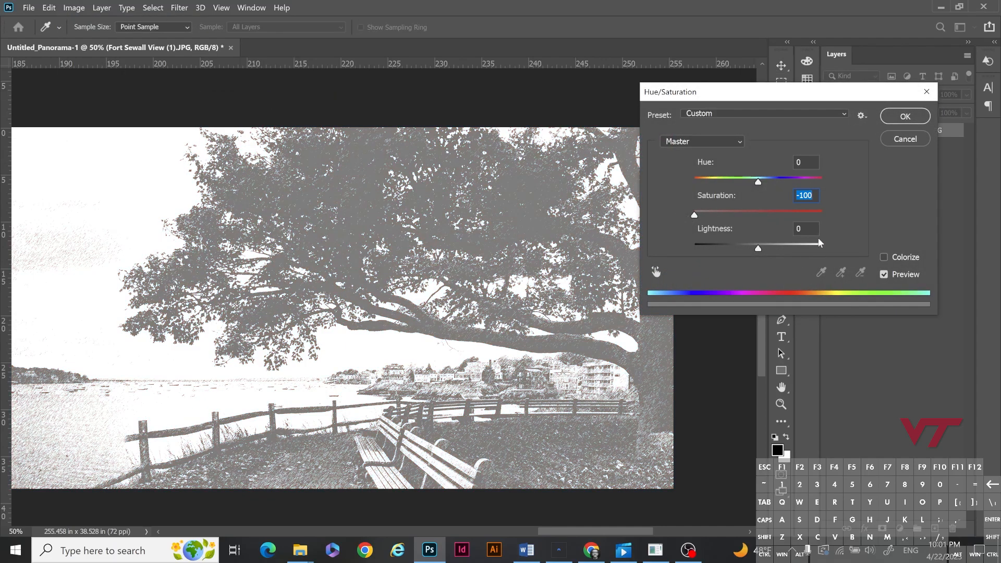
left_click_drag(838, 98, 881, 35)
left_click(947, 54)
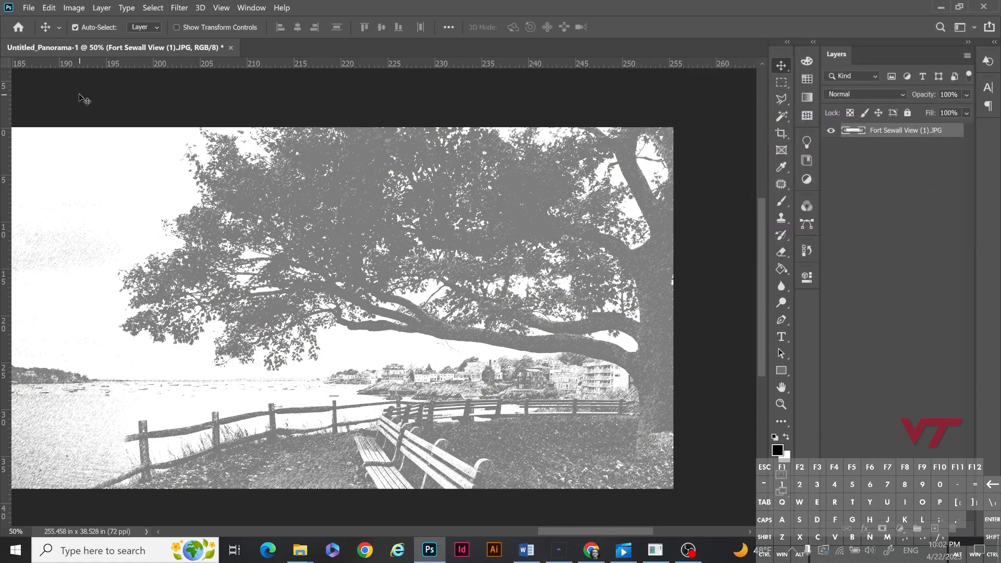
Darken the grey panorama with a Brightness/Contrast adjustment of Brightness -118 and Contrast 100
left_click(73, 7)
mouse_move(93, 35)
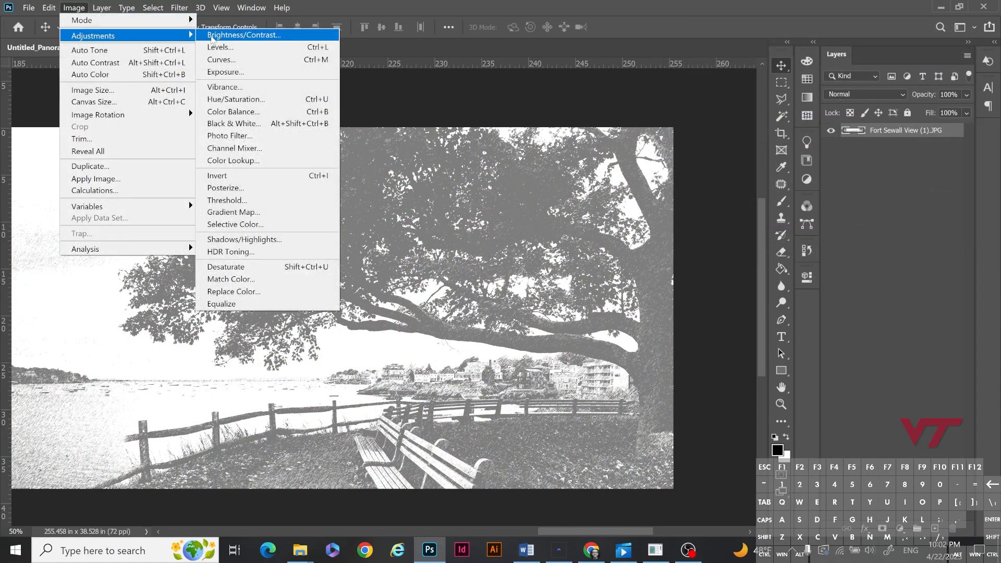
left_click(229, 33)
left_click_drag(670, 157, 732, 156)
left_click_drag(670, 127, 626, 125)
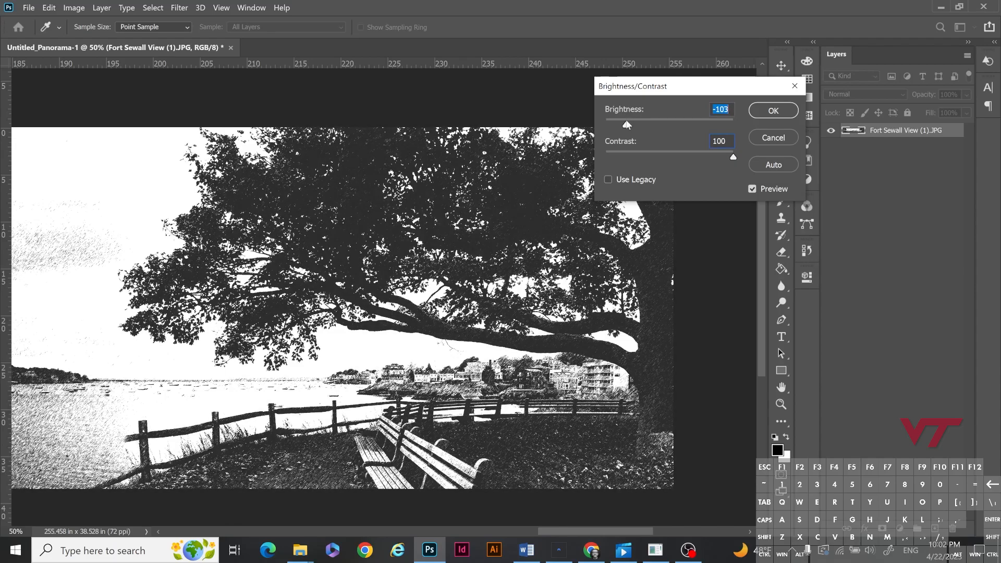
left_click_drag(624, 125, 623, 125)
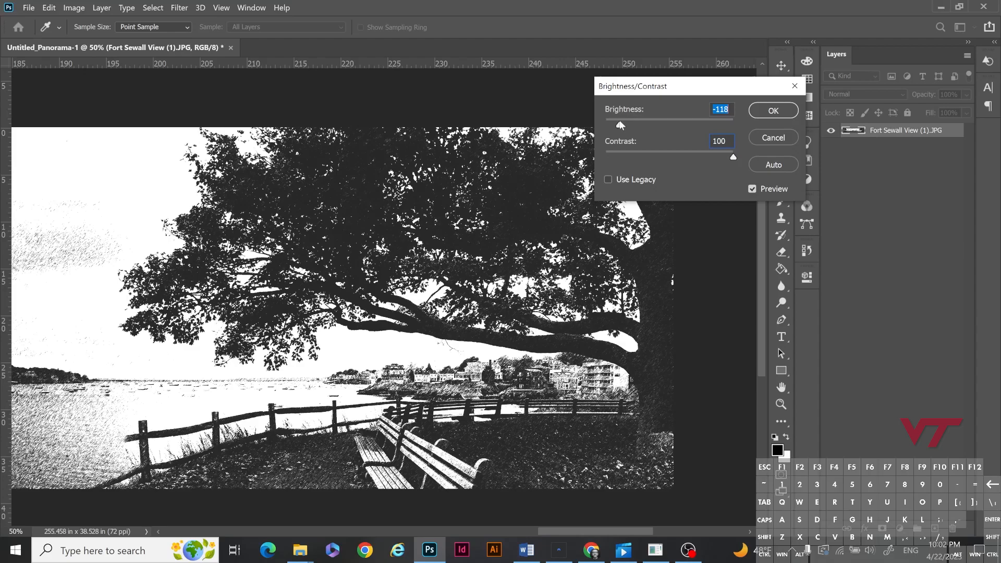
left_click(789, 111)
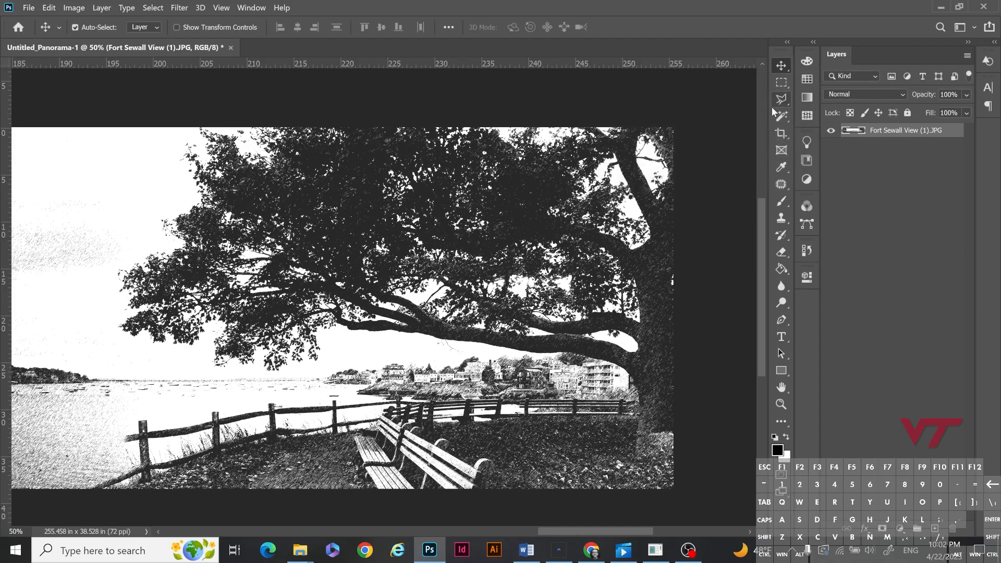
Crop a narrow strip off the panorama's right edge by the tree trunk, leaving it about 254 in wide
left_click(782, 135)
left_click_drag(679, 299, 671, 301)
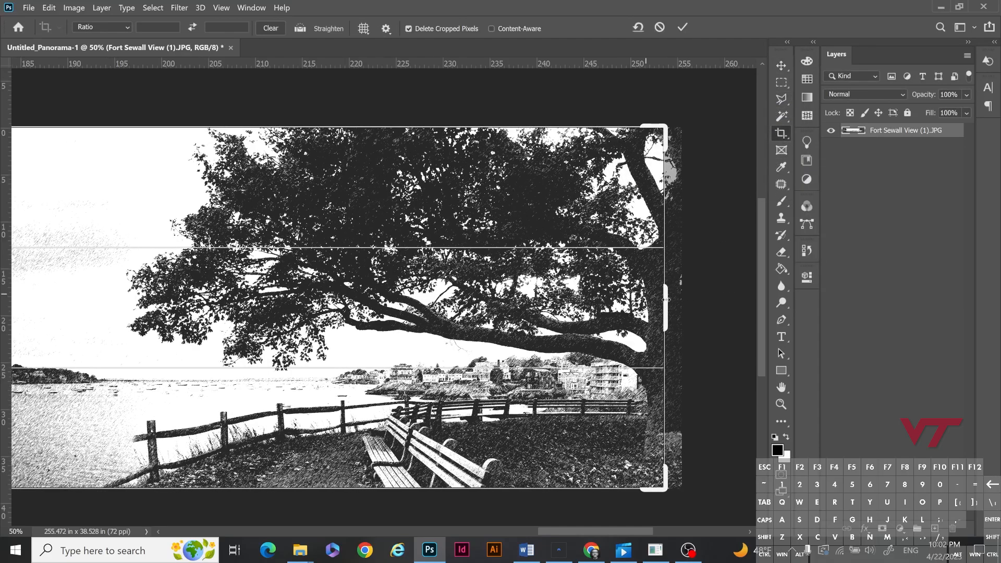
key("Return")
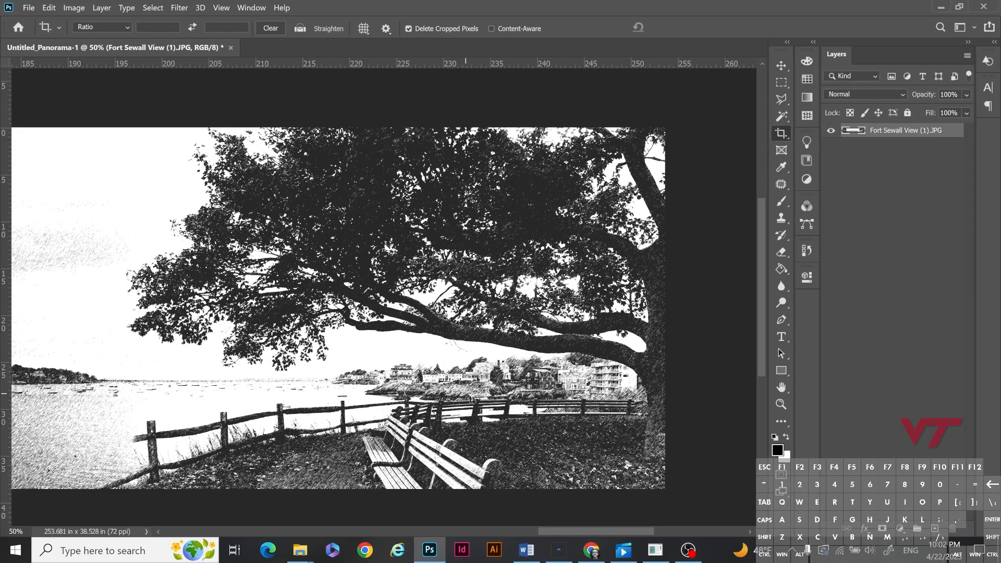
Crop away the panorama's left portion, keeping only the large tree, fence and benches at its right end, about 55.6 in wide
left_click(780, 405)
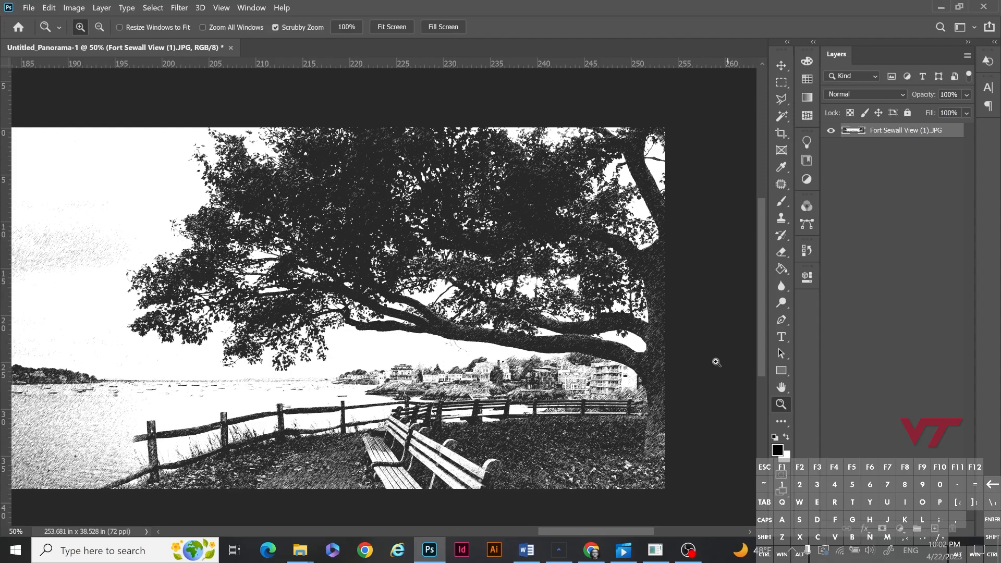
left_click(419, 340, "alt")
left_click_drag(485, 532, 367, 502)
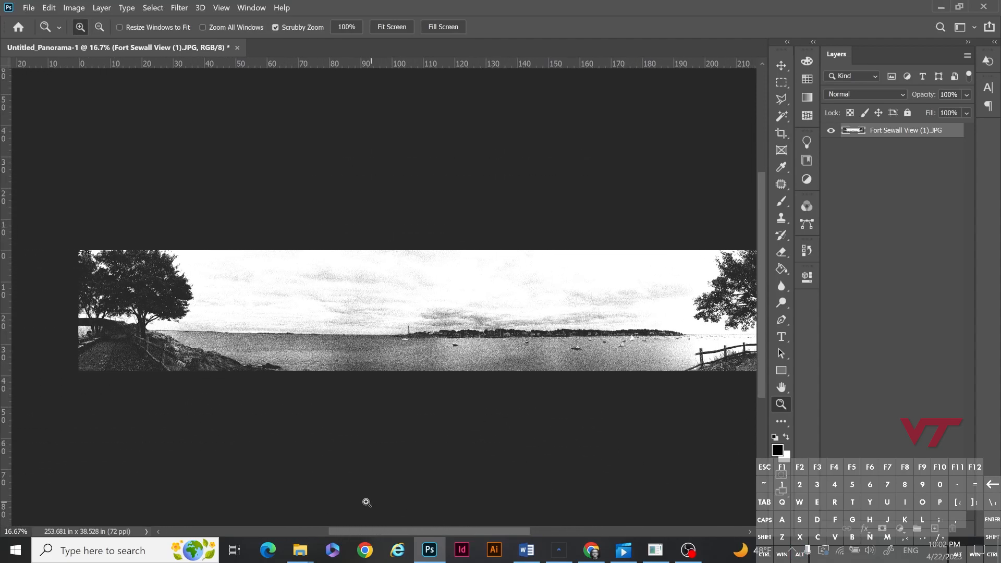
left_click(781, 133)
left_click_drag(87, 324, 376, 329)
left_click_drag(382, 328, 391, 332)
key("Return")
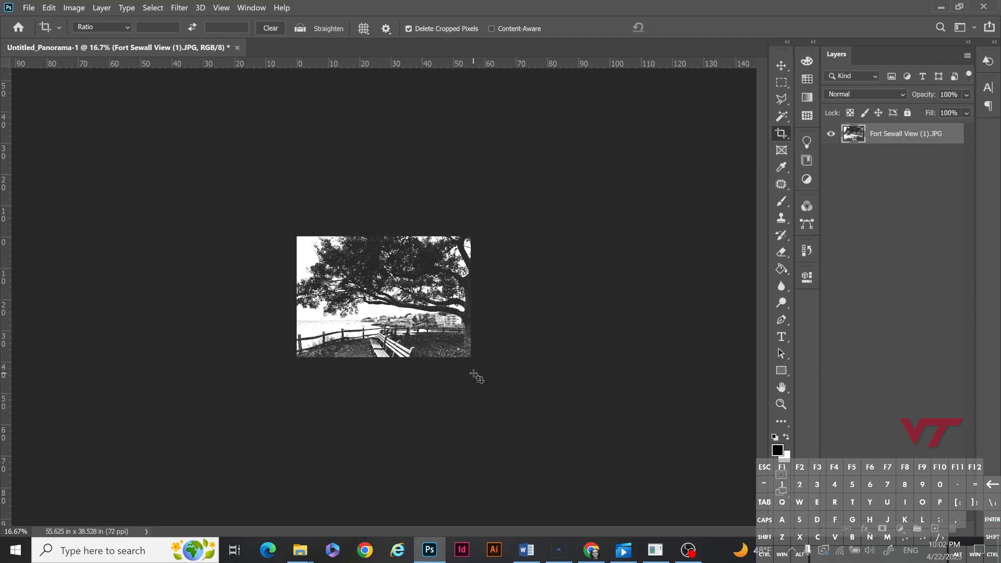
left_click(780, 406)
left_click_drag(453, 314, 386, 300)
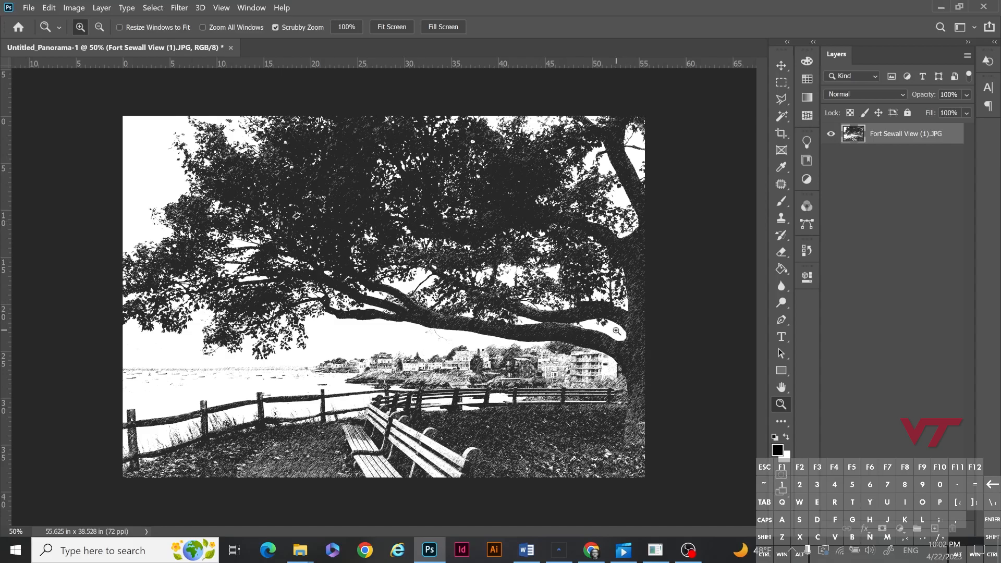
left_click(780, 65)
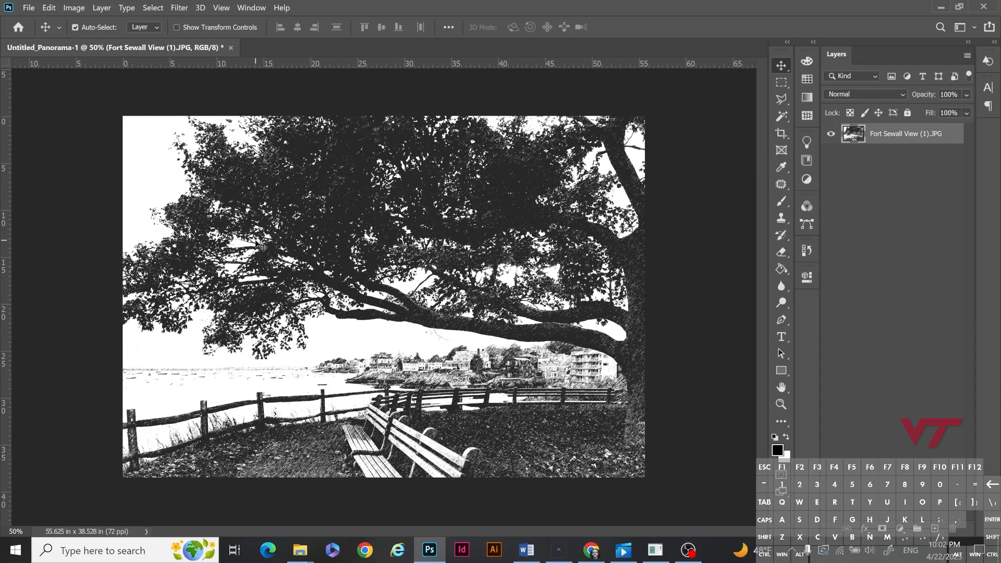
Start saving a copy of the document, creating and opening a new folder named Images beside the Resources folder
left_click(24, 8)
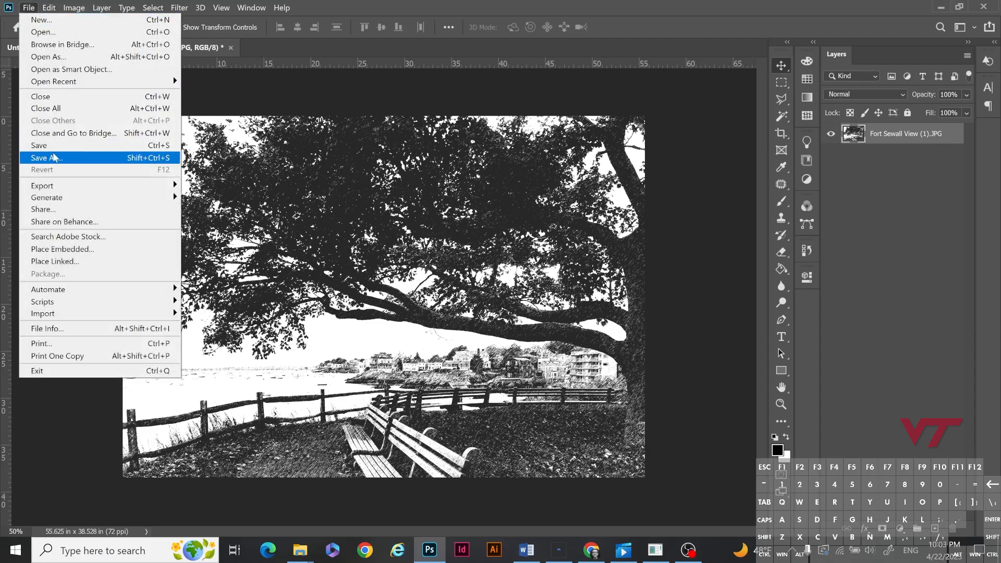
left_click(104, 156)
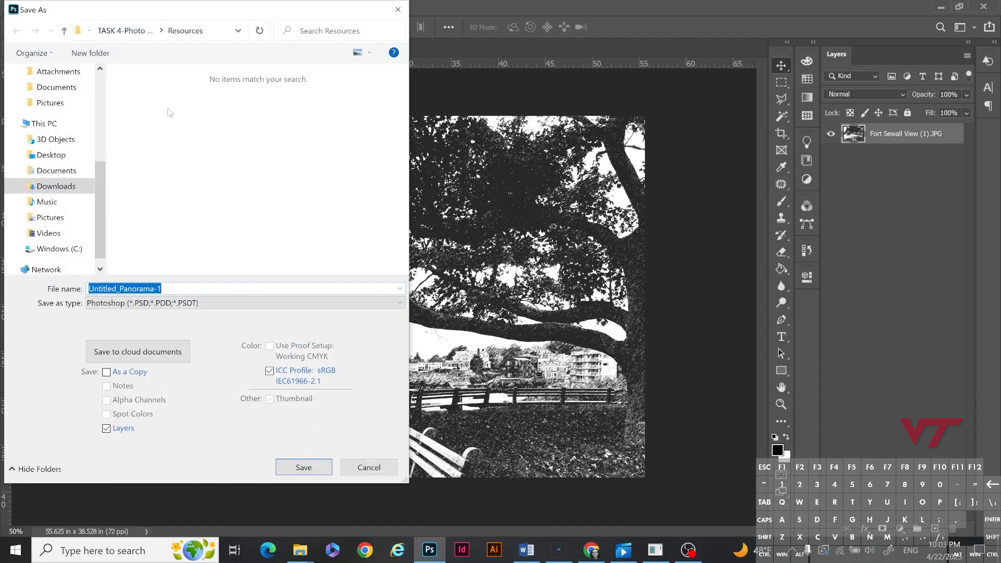
left_click(125, 31)
right_click(162, 159)
mouse_move(223, 292)
left_click(333, 300)
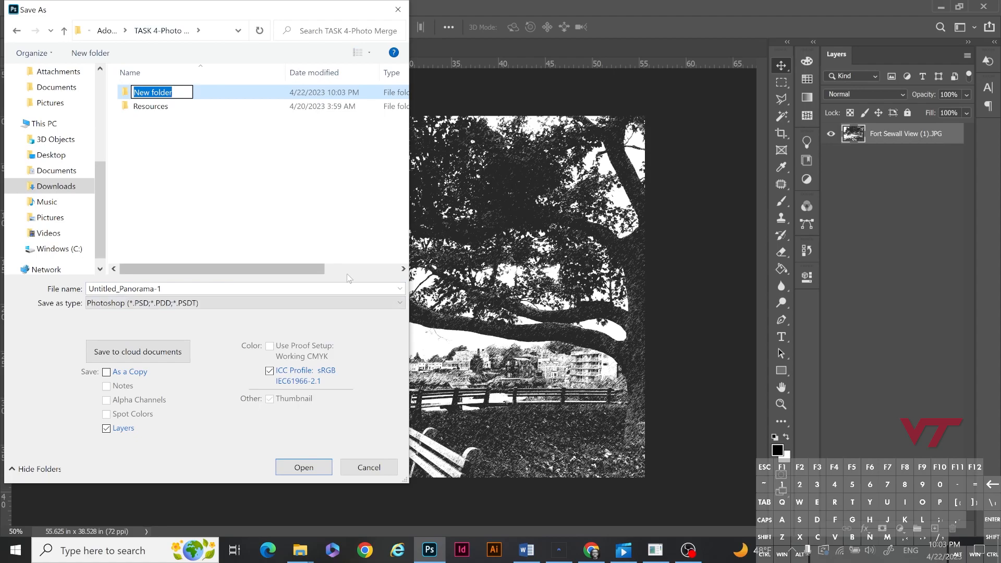
type("Images")
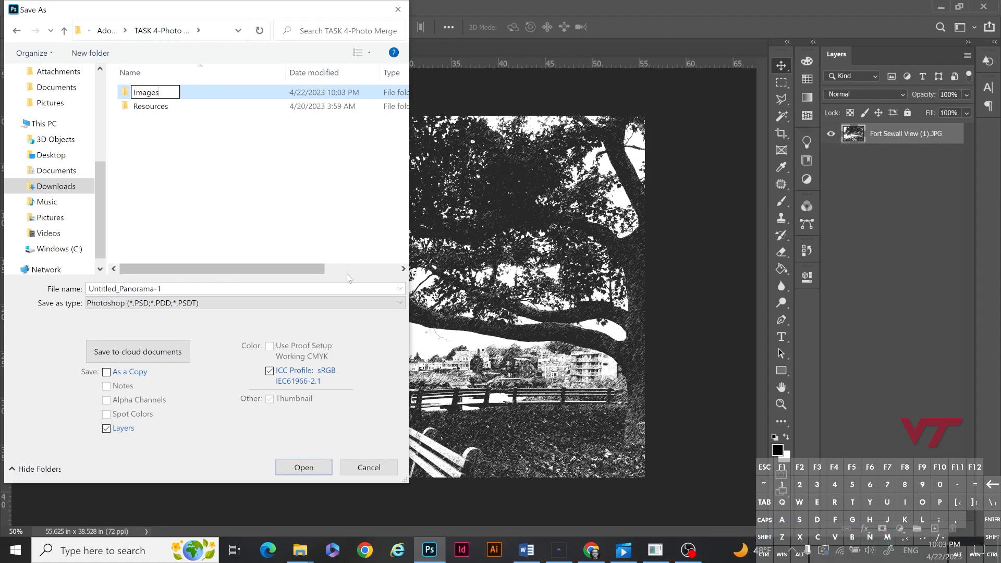
double_click(167, 89)
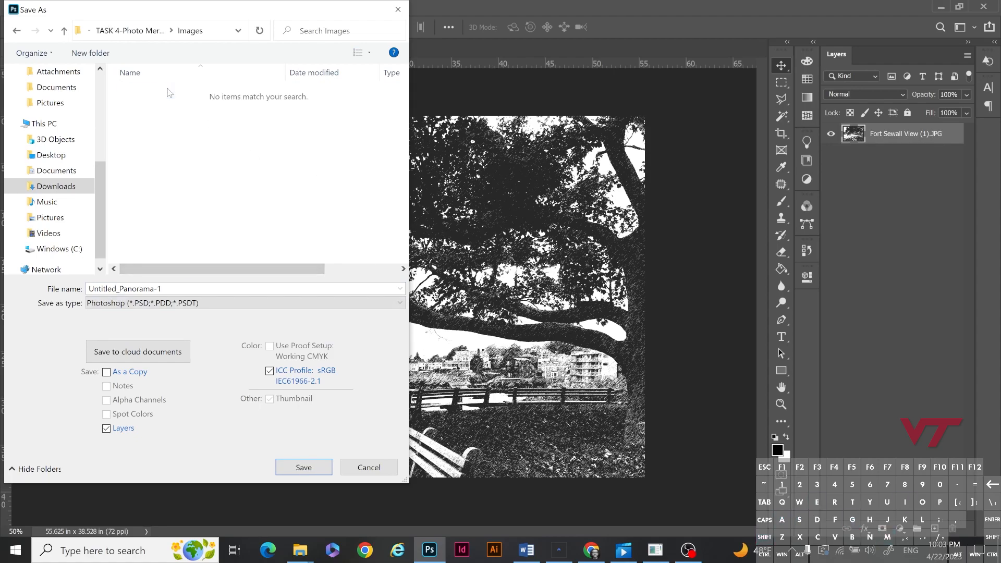
Save the artwork in the Images folder as a Photoshop file named Marblehead Sketch
left_click(188, 300)
left_click(187, 291)
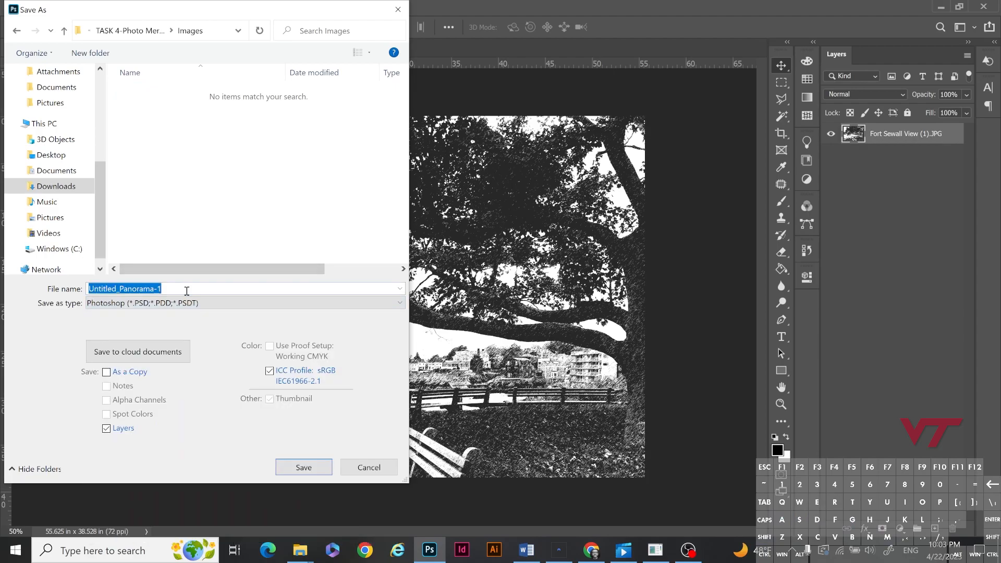
type("Marblehead Sketch")
key("Return")
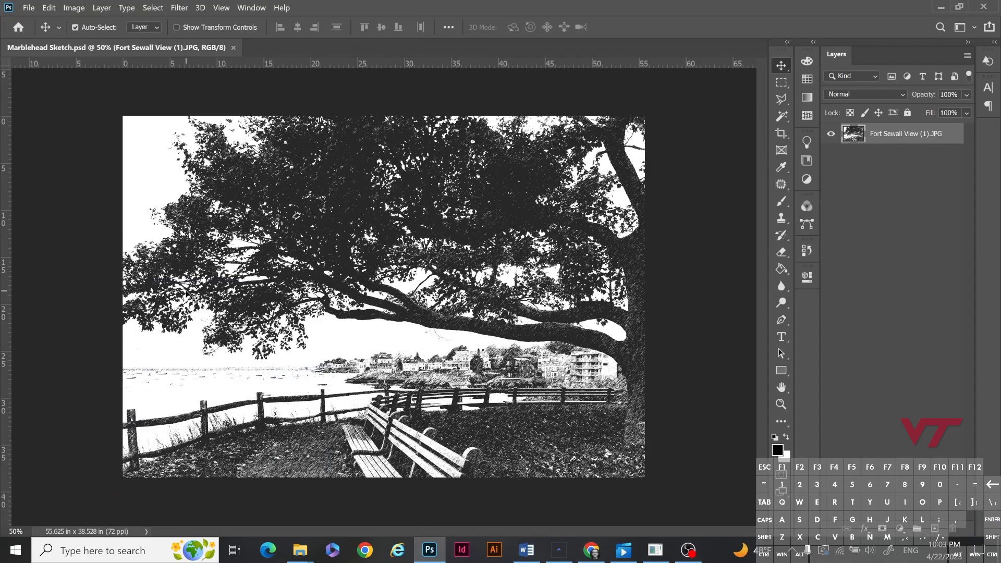